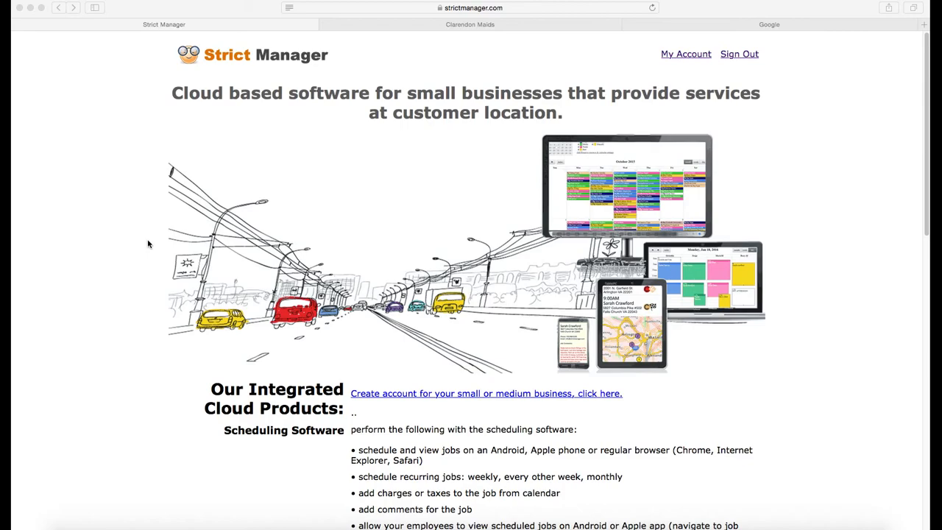
# Step: Open the scheduling calendar and switch to the Wednesday, Nov 25, 2015 day view
pyautogui.click(677, 57)
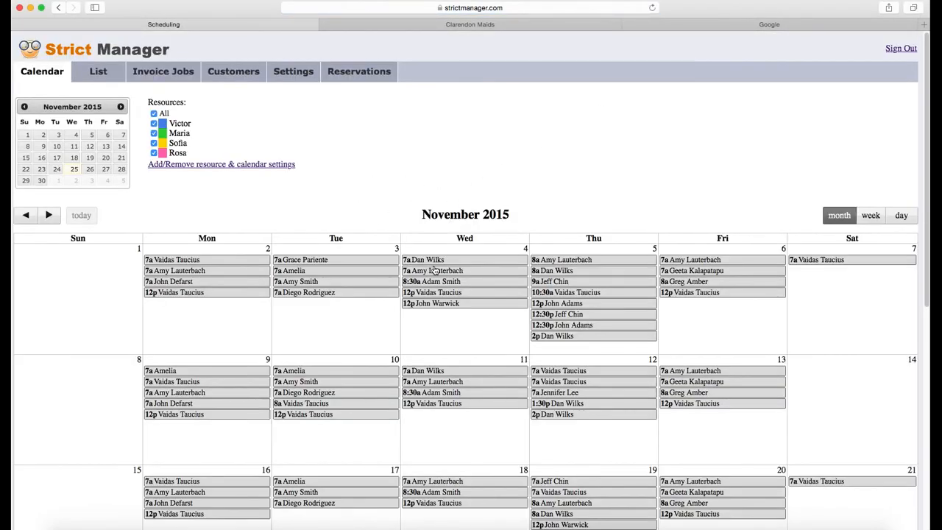
pyautogui.scroll(-5, 464, 307)
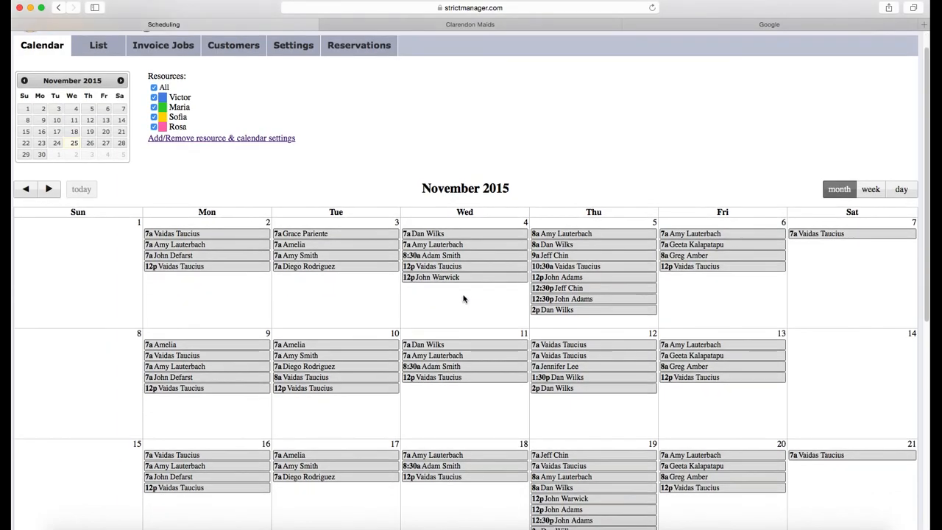
pyautogui.scroll(-5, 459, 292)
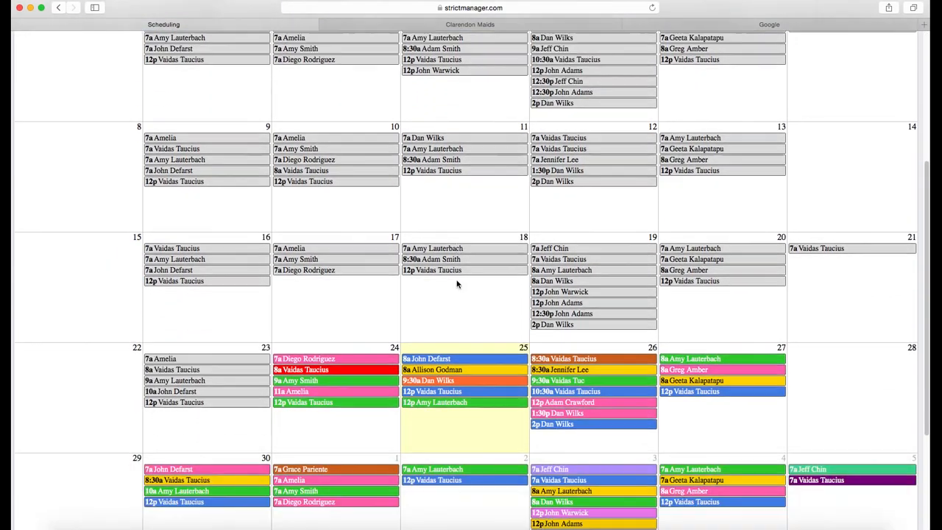
pyautogui.scroll(-2, 457, 274)
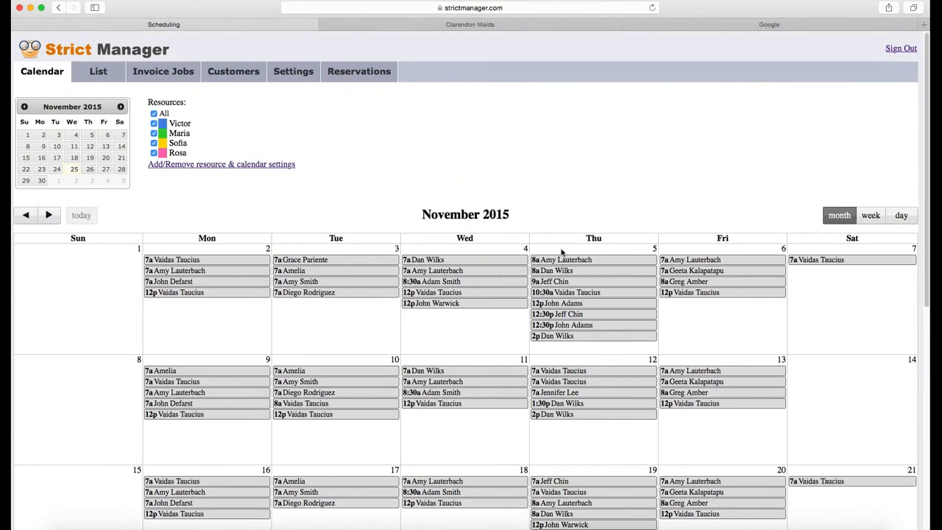
pyautogui.click(899, 220)
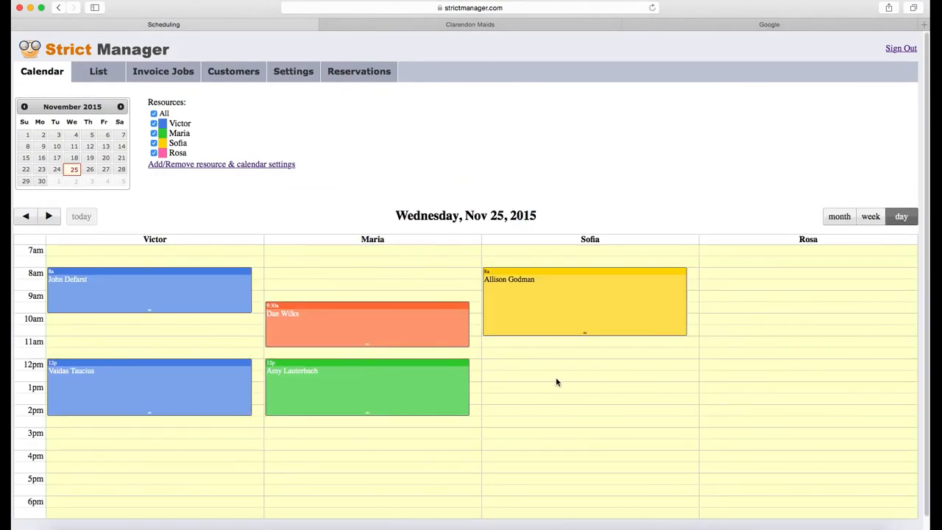
# Step: Block out a 12–2 PM job for the third technician, choosing the existing customer and bi-weekly recurrence
pyautogui.moveTo(561, 364); pyautogui.dragTo(576, 417)
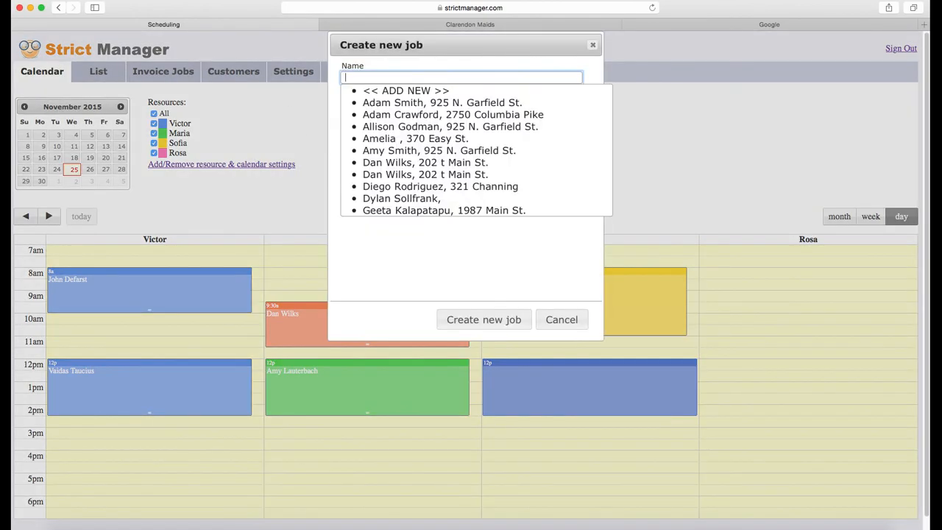
pyautogui.press('Down')
pyautogui.press('Down')
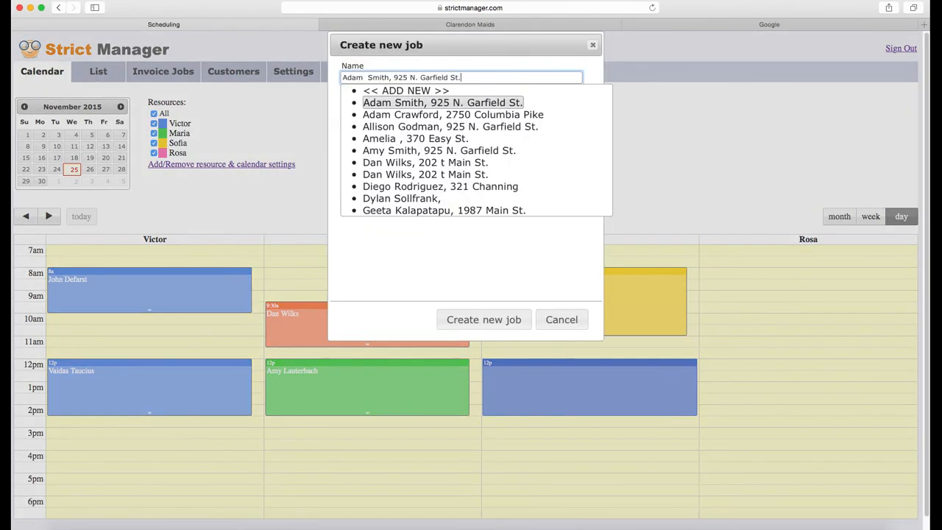
pyautogui.press('Return')
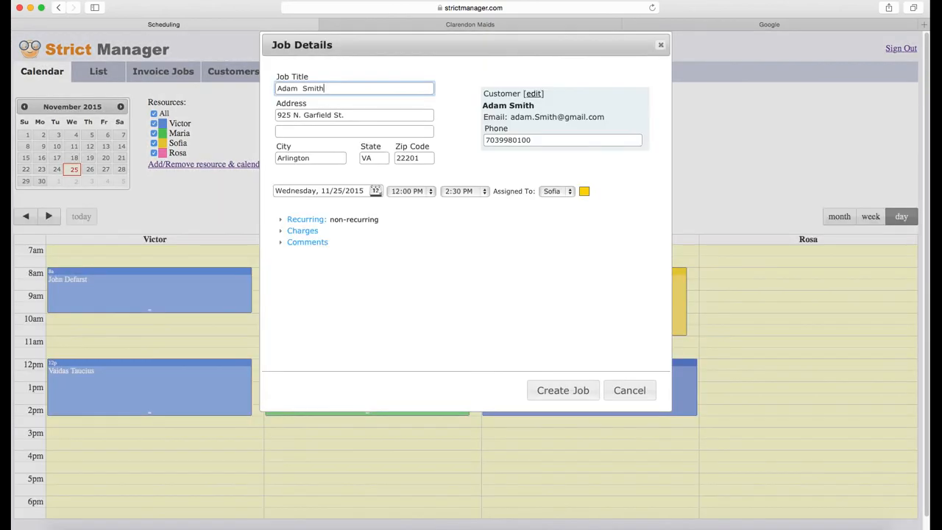
pyautogui.click(306, 220)
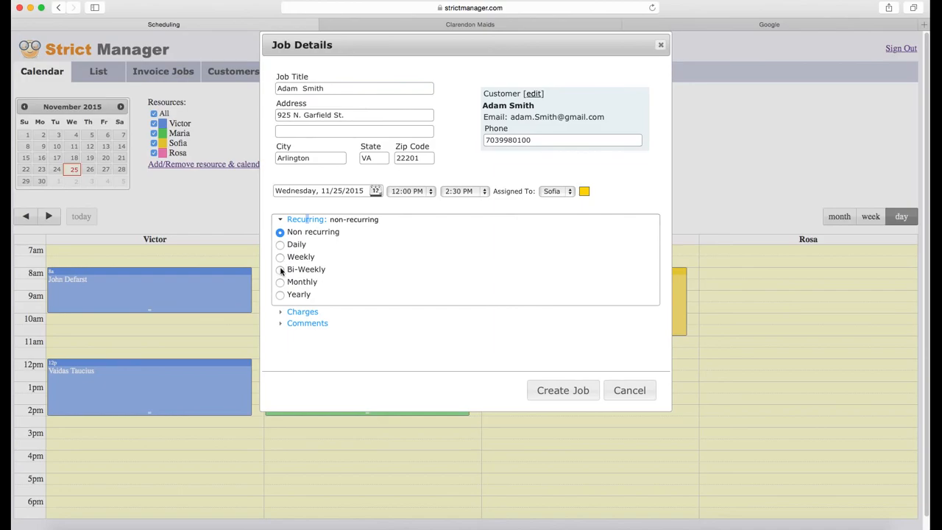
pyautogui.click(280, 270)
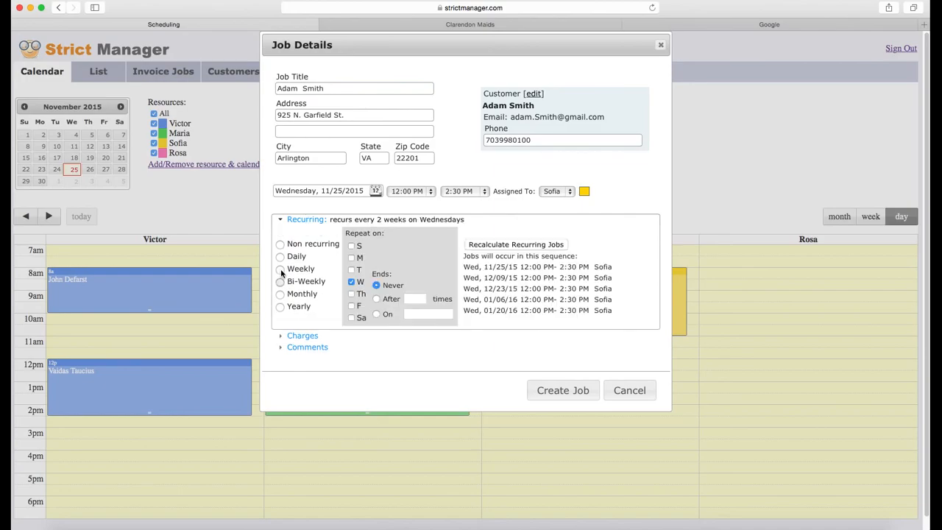
# Step: Add a Sales charge to the job at a rate of 120
pyautogui.click(291, 336)
pyautogui.click(333, 256)
pyautogui.click(319, 268)
pyautogui.click(392, 254)
pyautogui.press('Tab')
pyautogui.write('1')
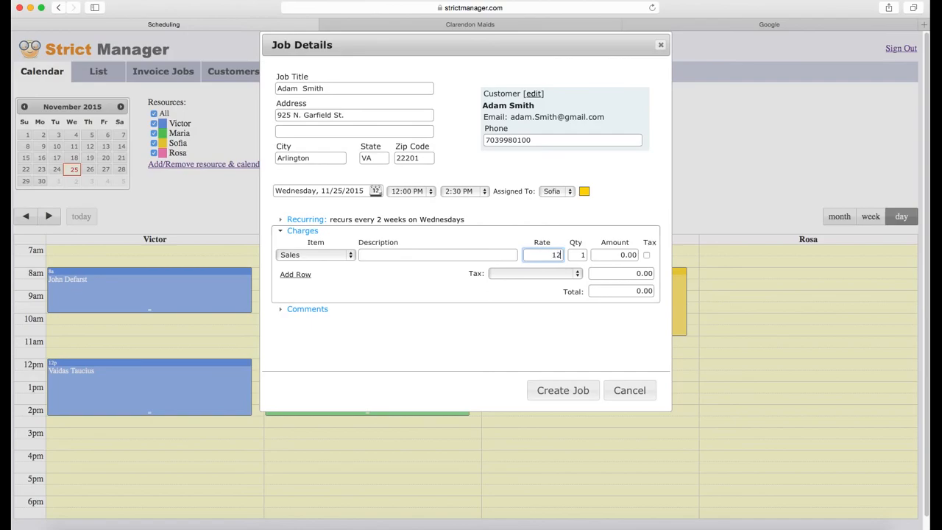
pyautogui.press('Tab')
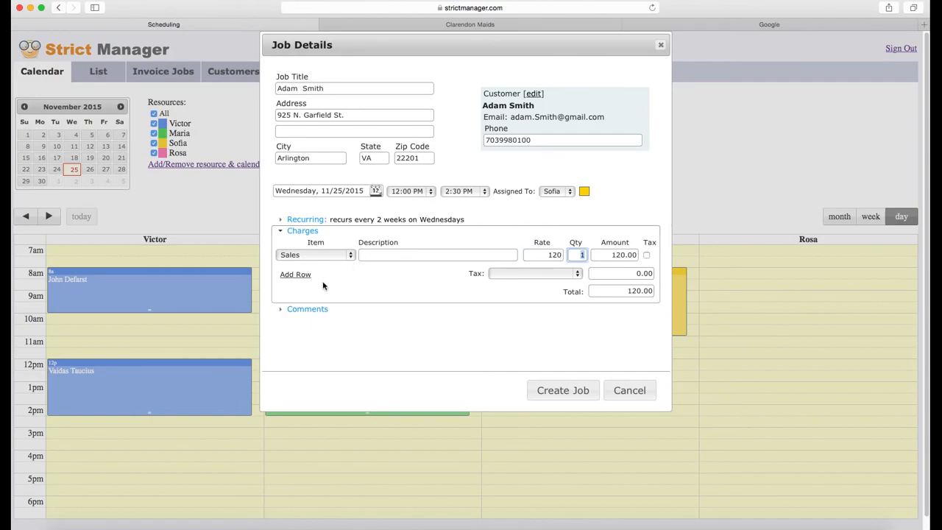
# Step: Add the job note 'this is comm', keep the same technician, and set the job colour to green
pyautogui.click(309, 315)
pyautogui.click(562, 284)
pyautogui.write('this is comment')
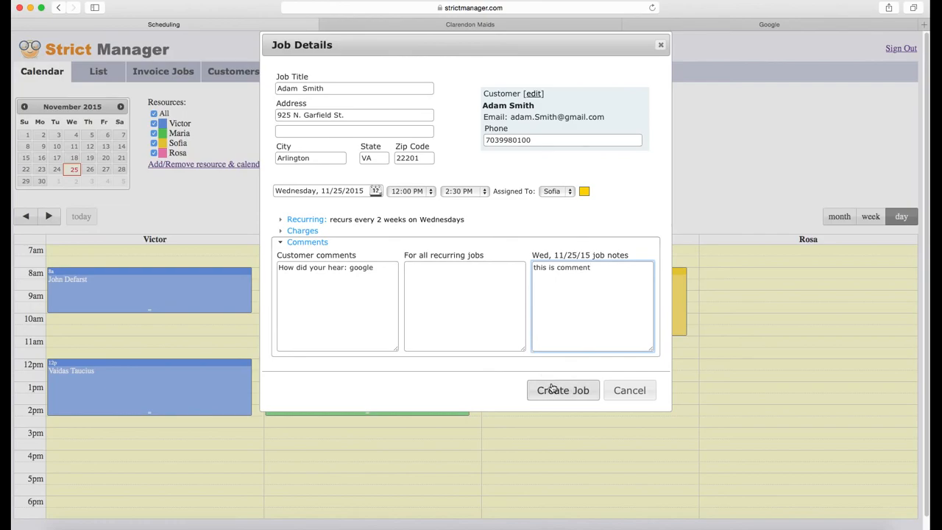
pyautogui.click(584, 191)
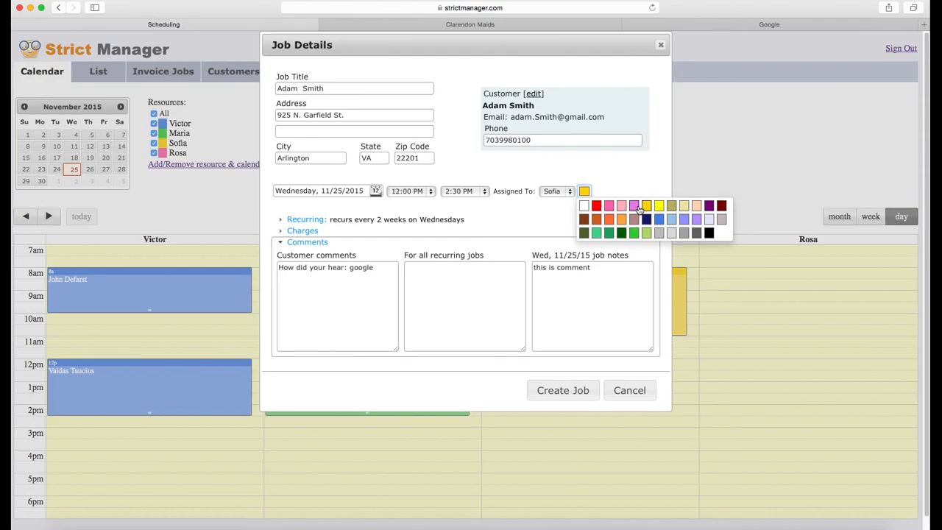
pyautogui.click(564, 192)
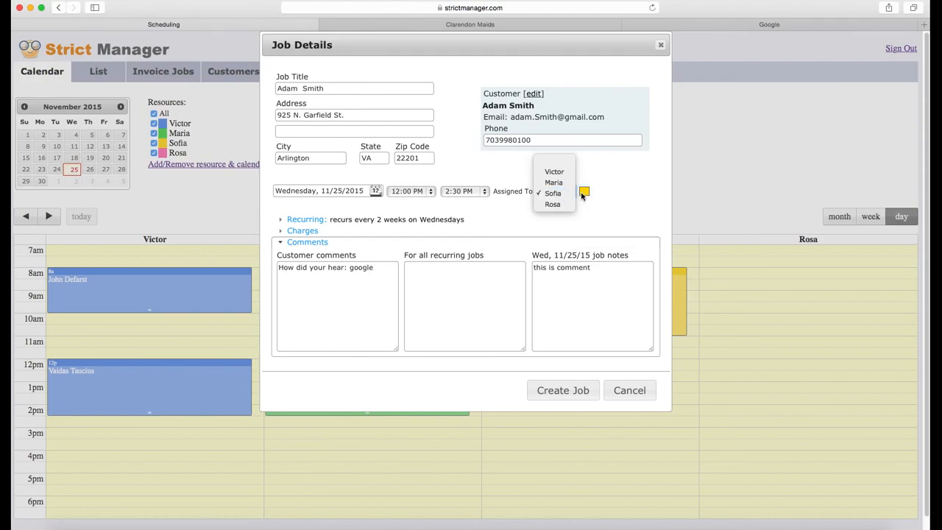
pyautogui.click(559, 193)
pyautogui.click(584, 191)
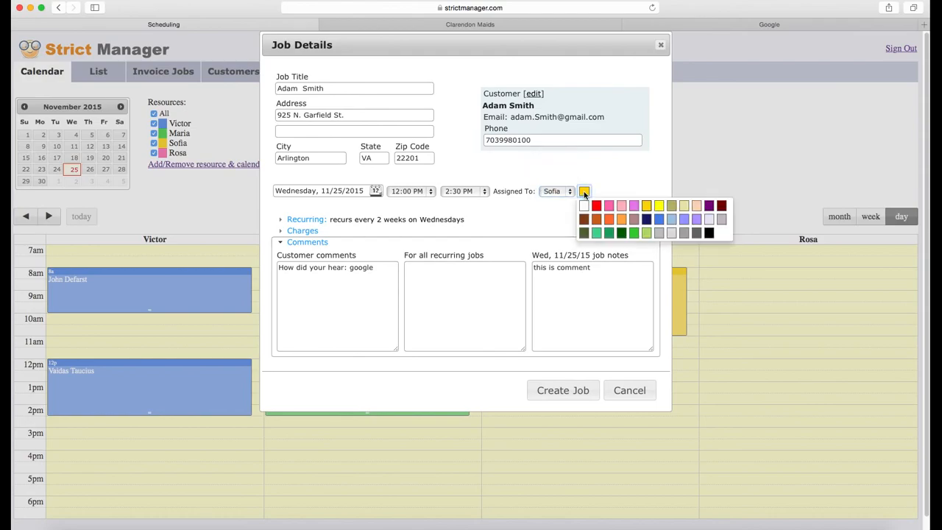
pyautogui.click(634, 232)
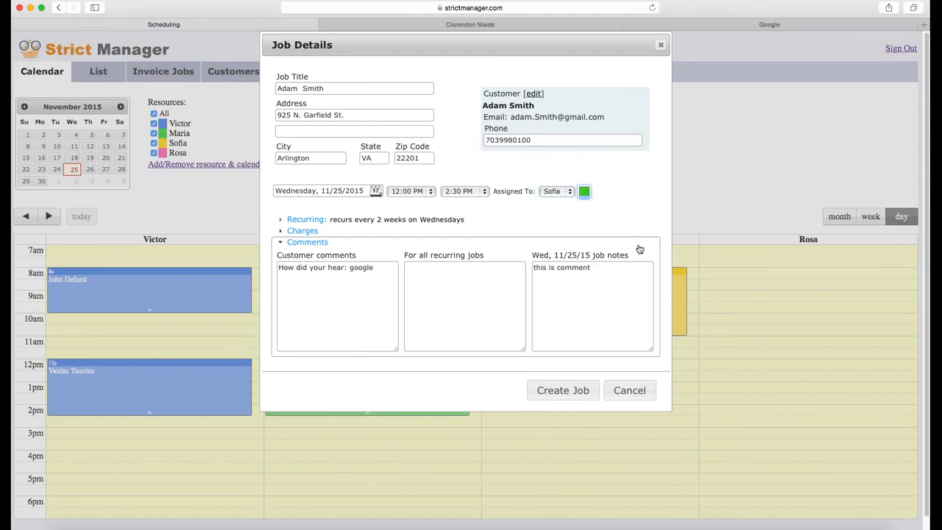
# Step: Create the job, then check its Job Info for bi-weekly recurrence and a 120.00 total
pyautogui.click(565, 391)
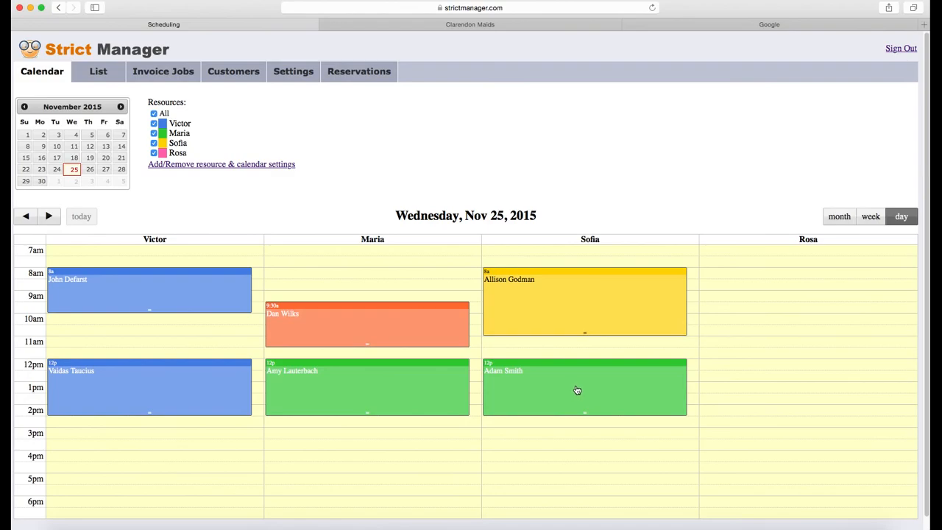
pyautogui.click(576, 389)
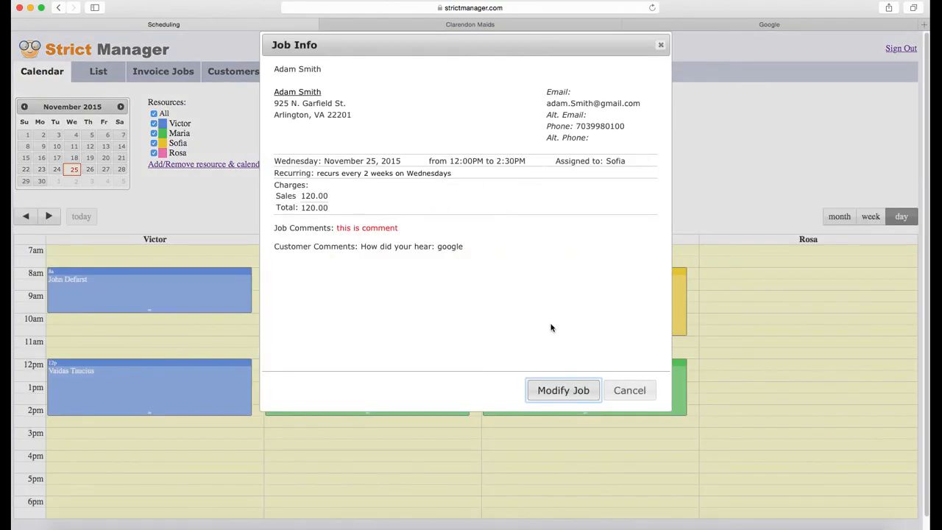
pyautogui.moveTo(320, 173); pyautogui.dragTo(456, 174)
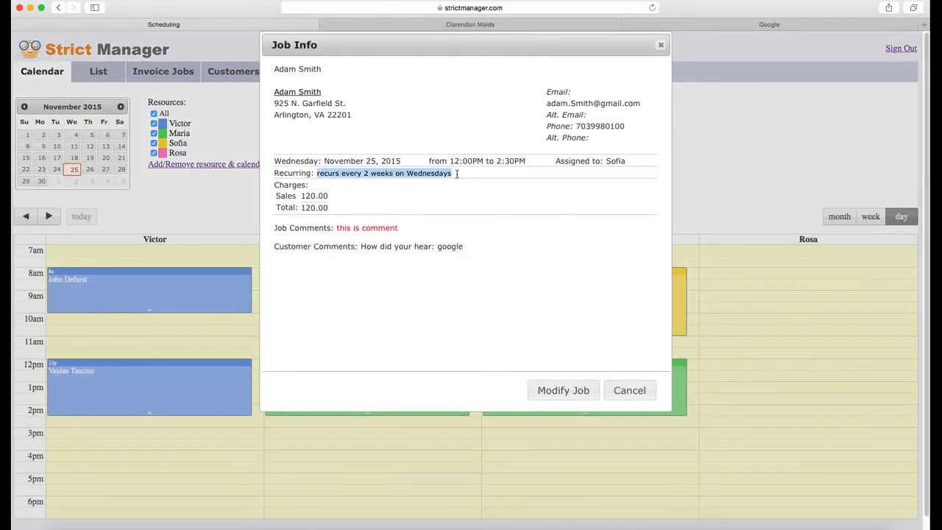
pyautogui.click(640, 395)
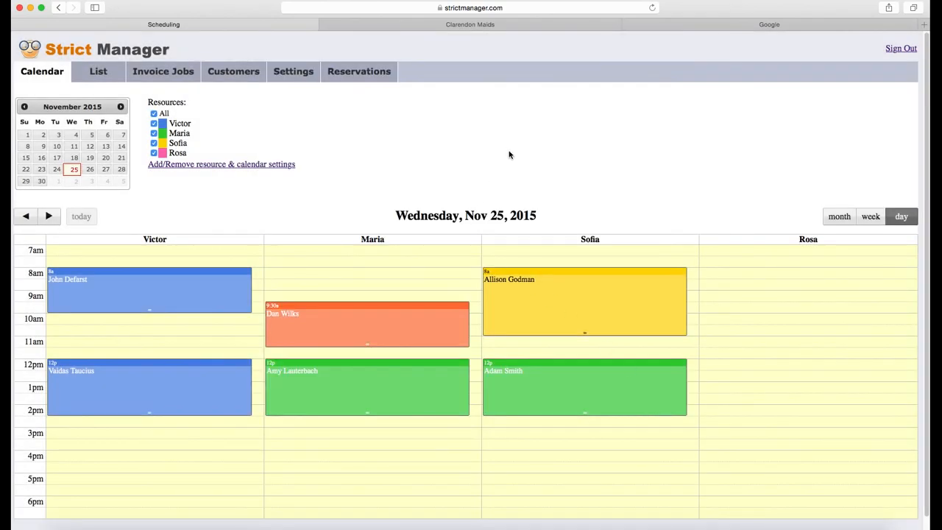
# Step: Check the new job's 120.00 amount under Invoice Jobs, then switch to QuickBooks Online
pyautogui.click(171, 77)
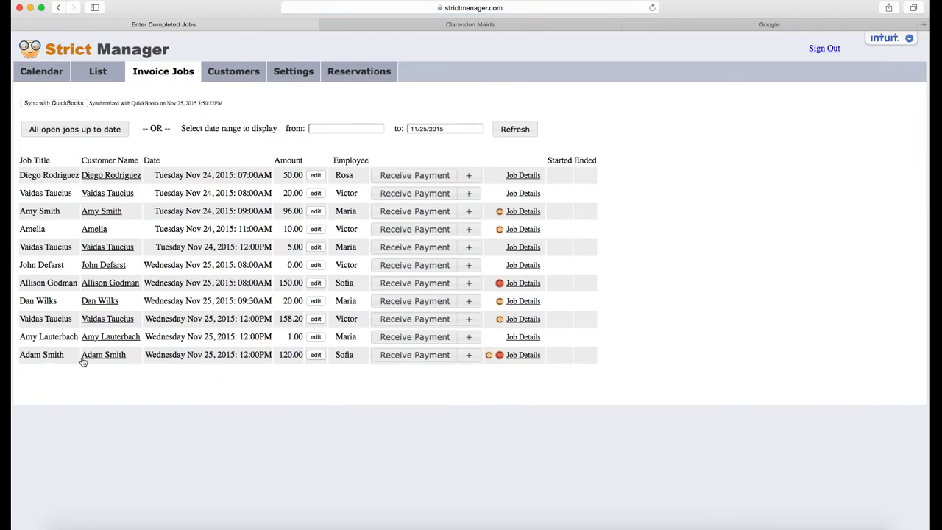
pyautogui.moveTo(280, 354); pyautogui.dragTo(301, 356)
pyautogui.press('super+Tab')
pyautogui.press('super+Tab')
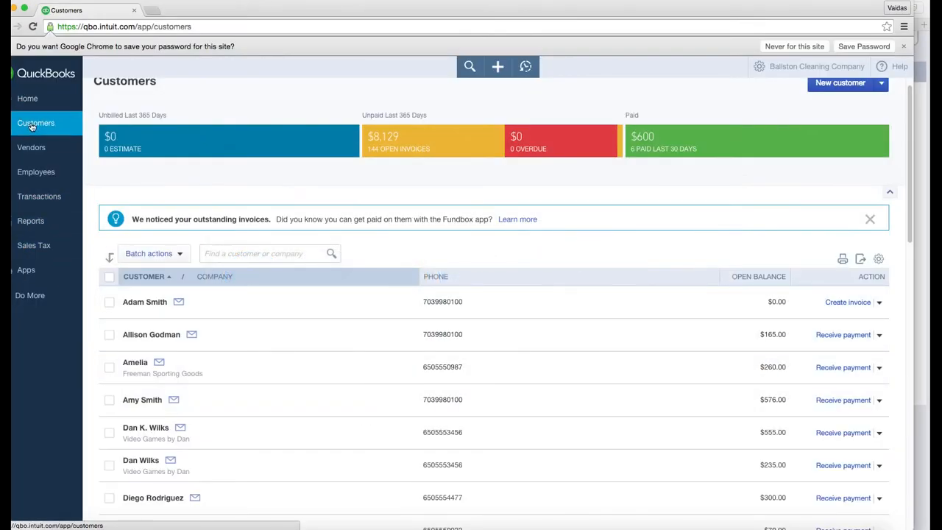
# Step: Reload the QuickBooks customer list and confirm the synced customer's $0.00 open balance
pyautogui.scroll(1, 85, 136)
pyautogui.click(234, 25)
pyautogui.press('Return')
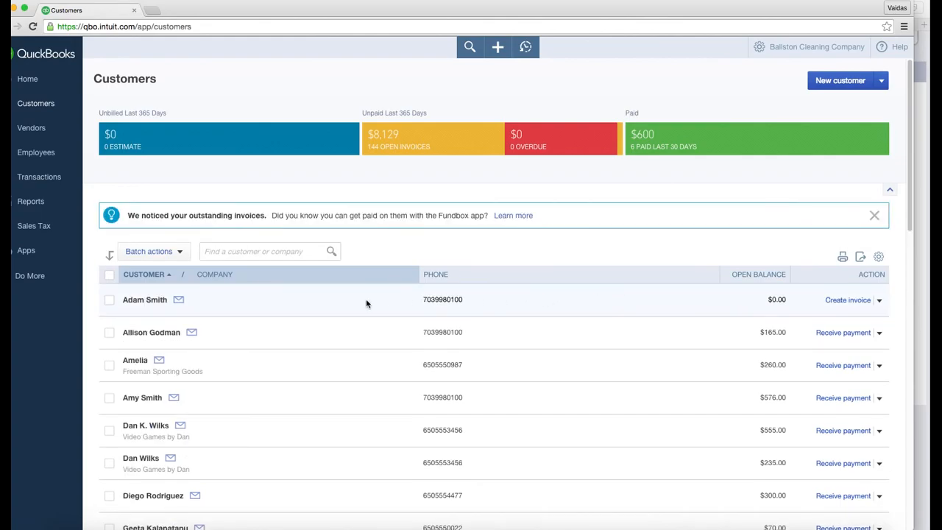
pyautogui.click(783, 298)
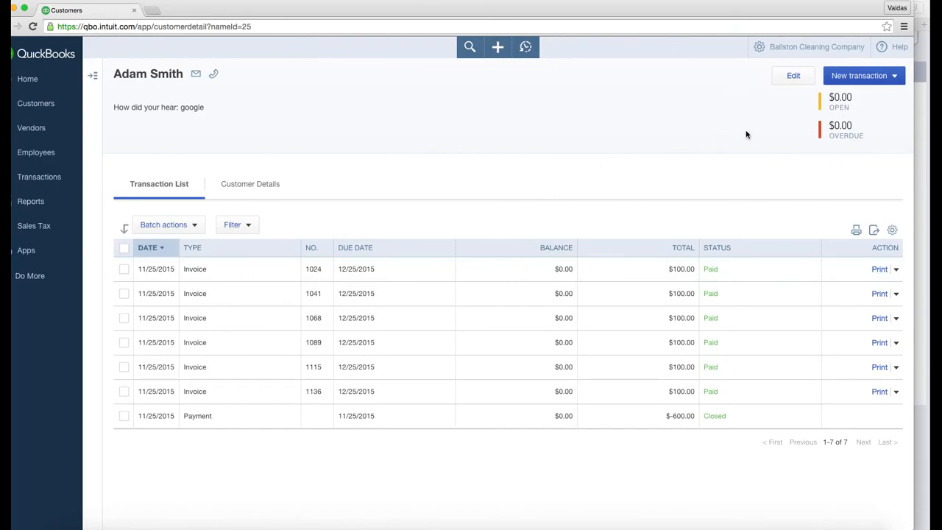
pyautogui.click(35, 103)
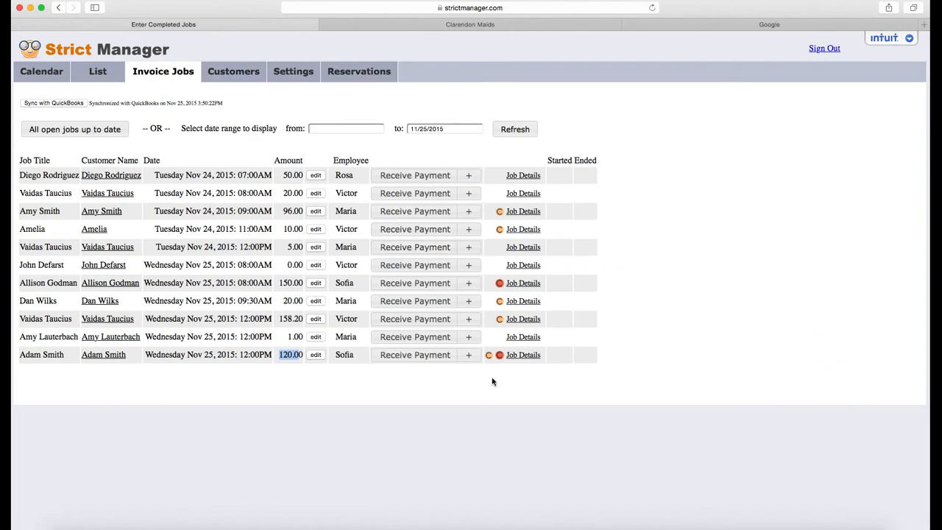
# Step: Create a QuickBooks invoice for the new 120.00 job from its options menu
pyautogui.click(469, 356)
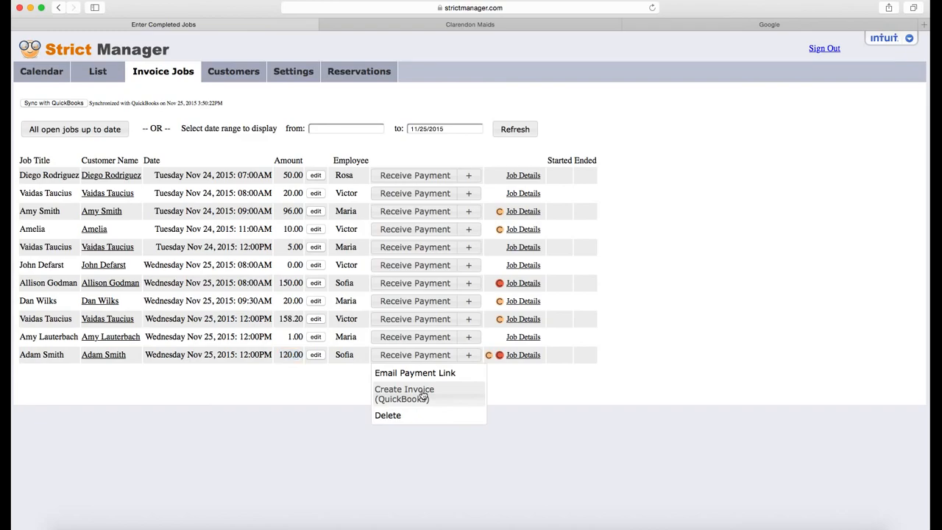
pyautogui.click(423, 396)
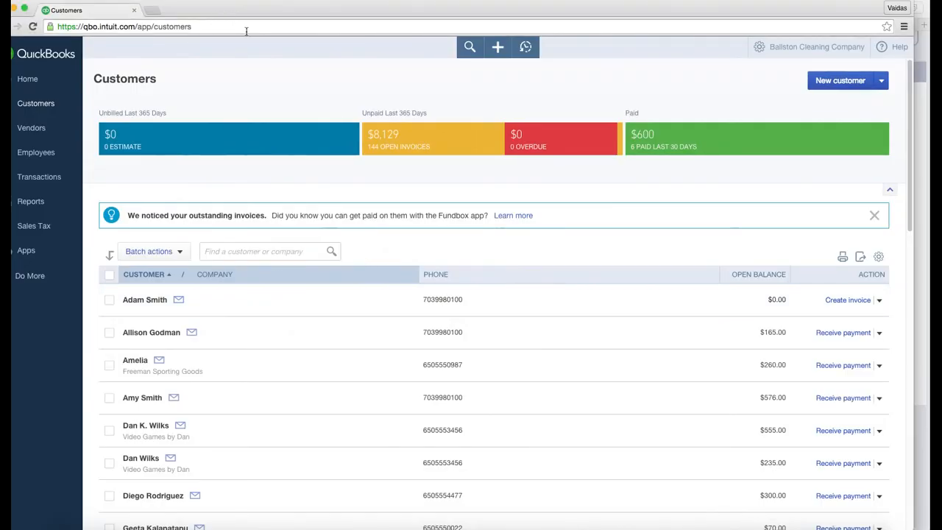
# Step: Reload QuickBooks Customers to see the $120.00 open balance, then return to Strict Manager
pyautogui.click(246, 29)
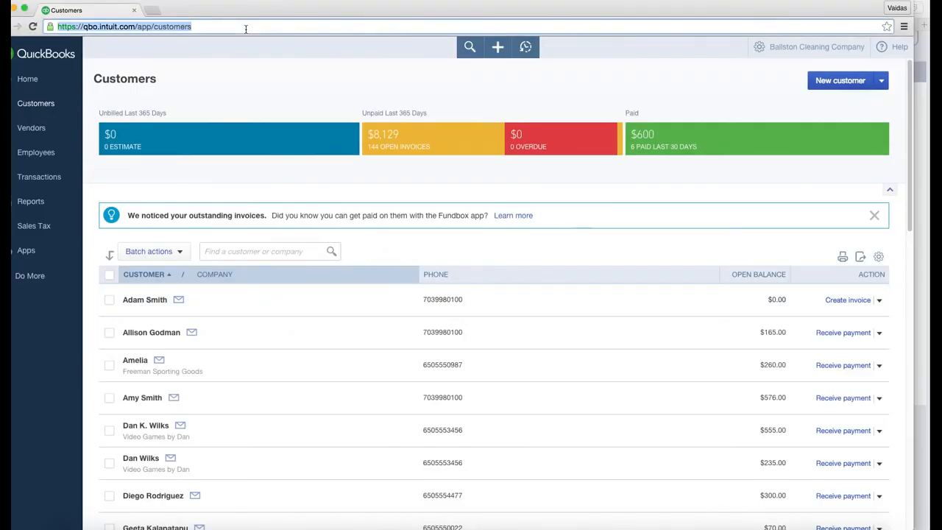
pyautogui.press('Return')
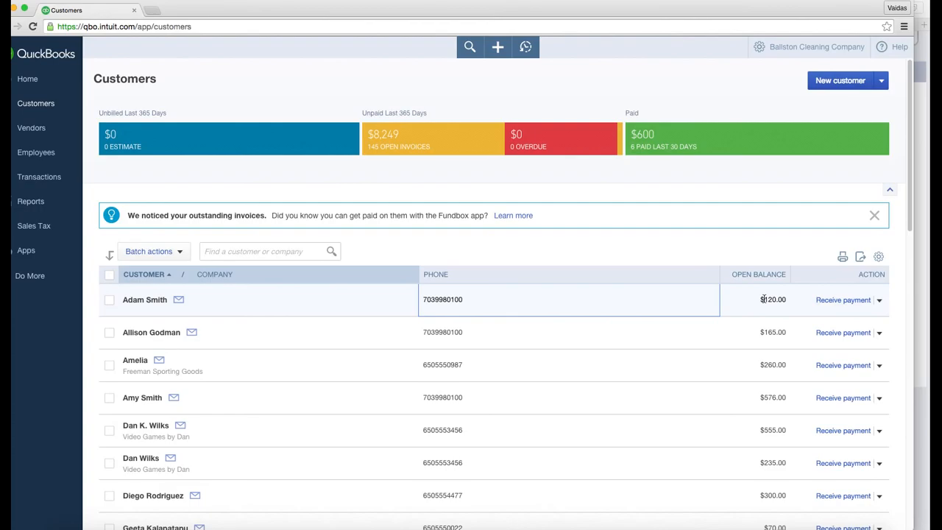
pyautogui.press('super+Tab')
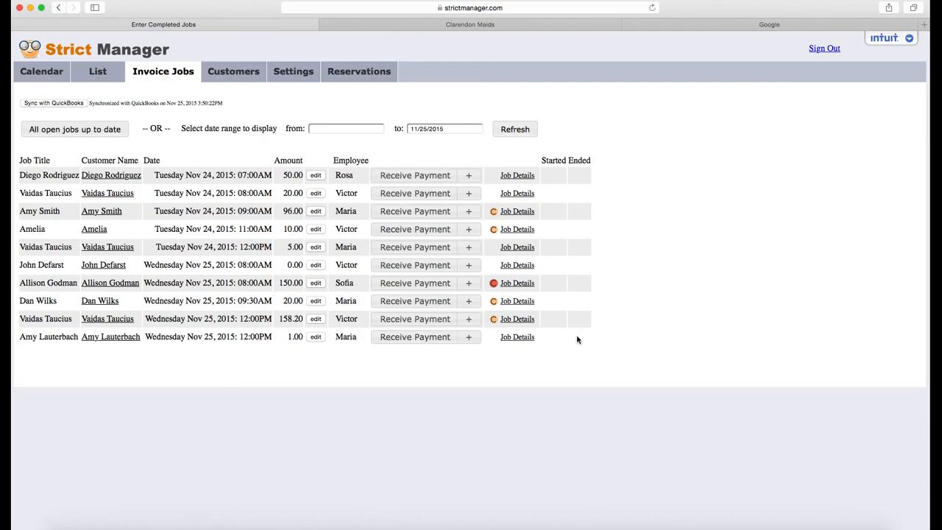
# Step: Show the Wednesday Nov 25 day schedule and review the invoiced noon job's details
pyautogui.click(38, 73)
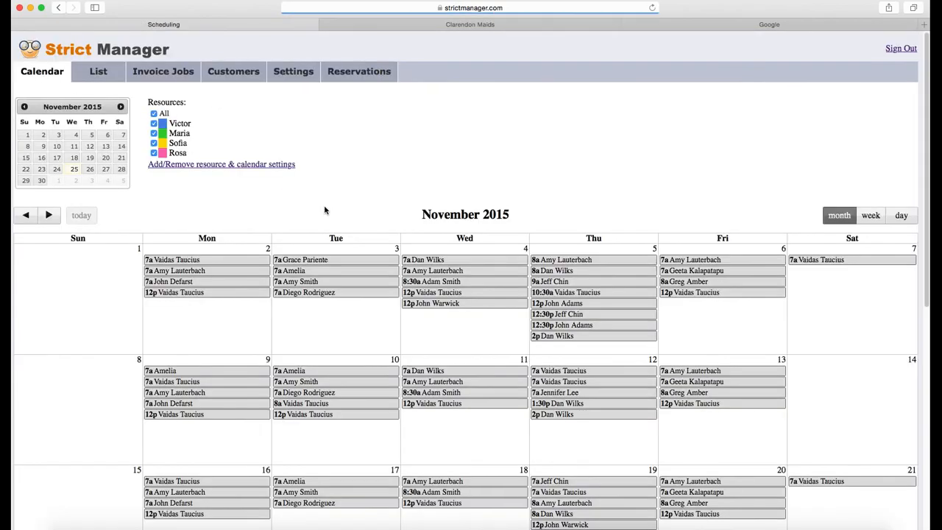
pyautogui.scroll(-6, 659, 199)
pyautogui.scroll(3, 768, 182)
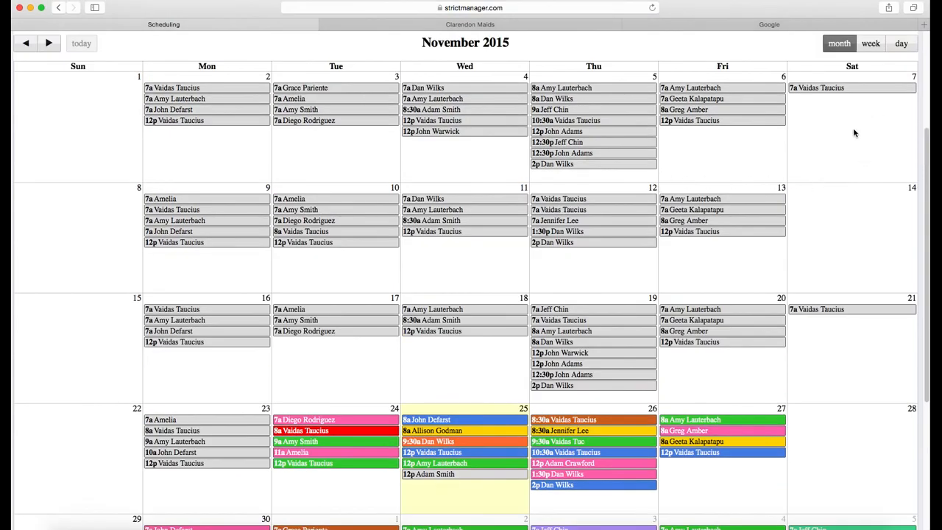
pyautogui.scroll(3, 852, 131)
pyautogui.click(901, 216)
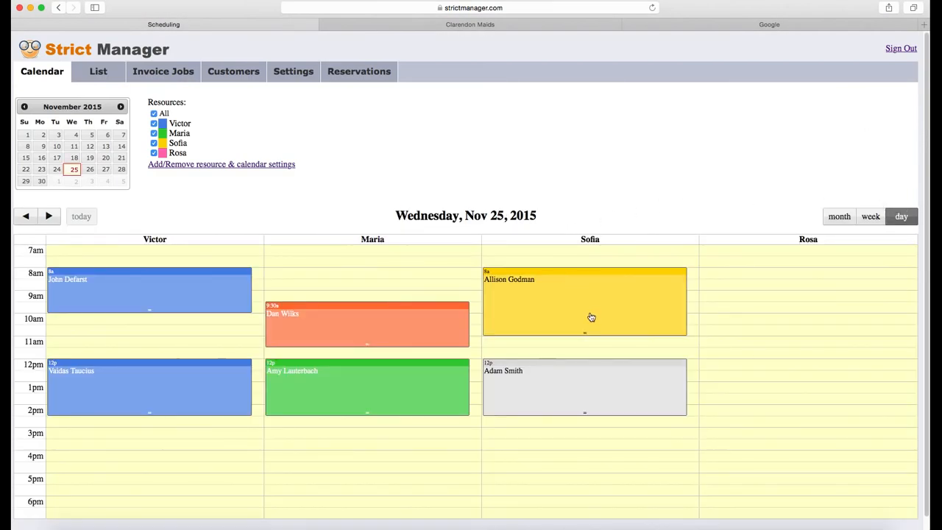
pyautogui.click(573, 387)
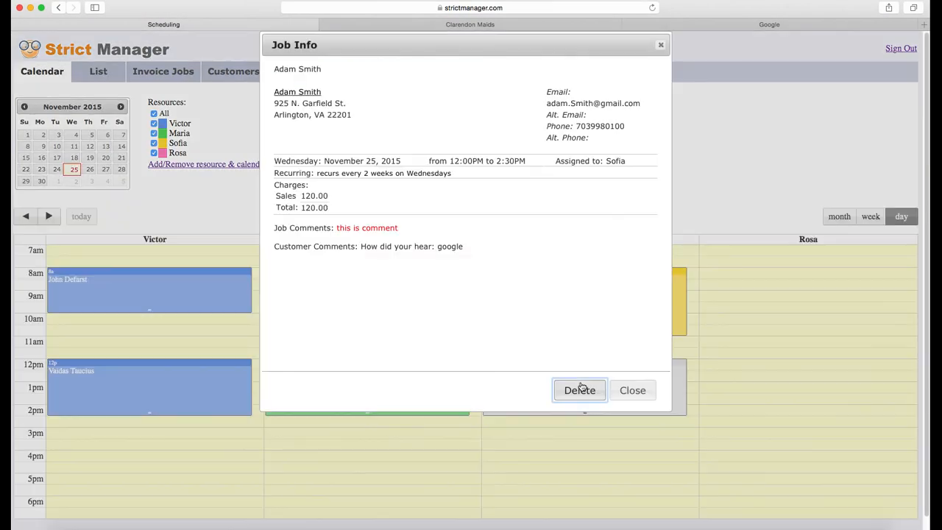
pyautogui.click(631, 391)
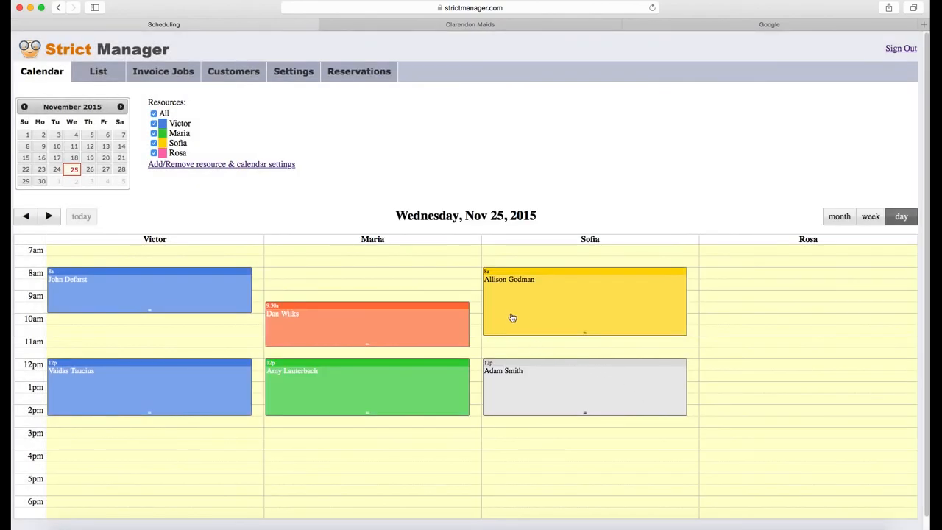
pyautogui.click(570, 312)
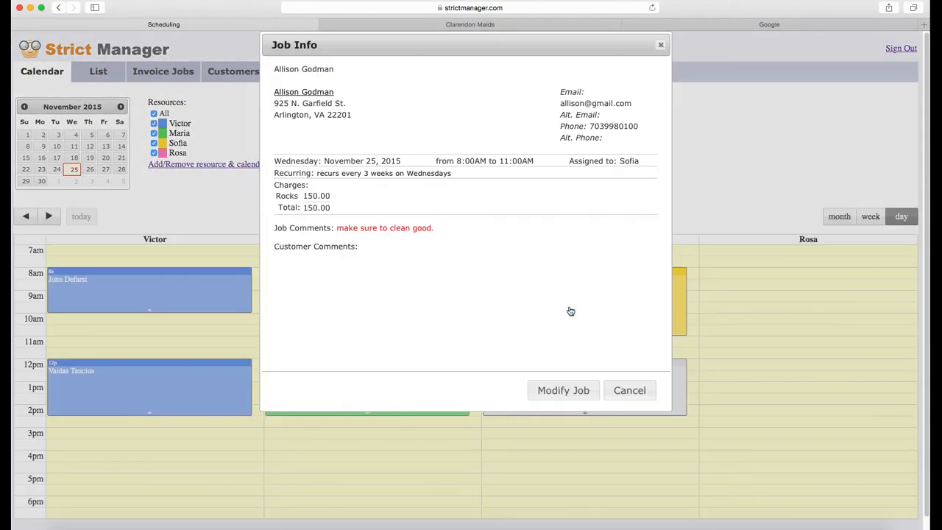
pyautogui.click(573, 394)
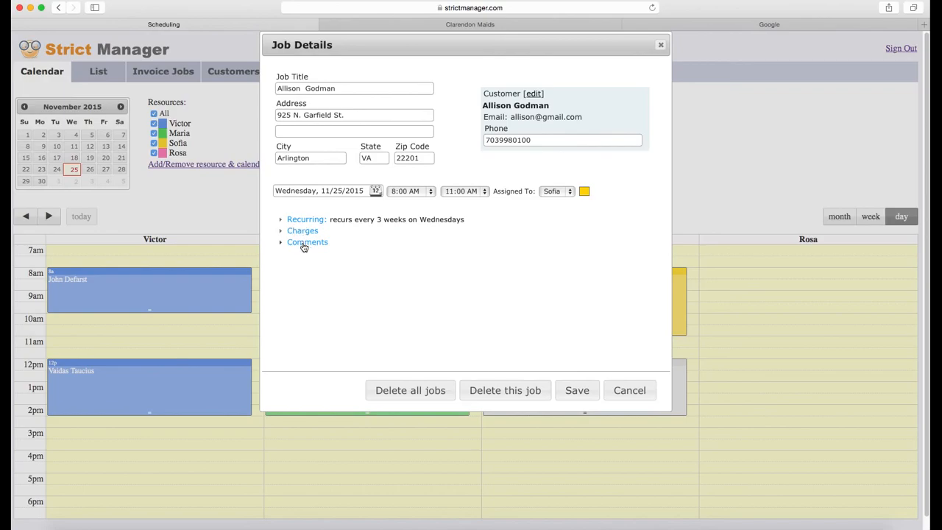
pyautogui.click(303, 243)
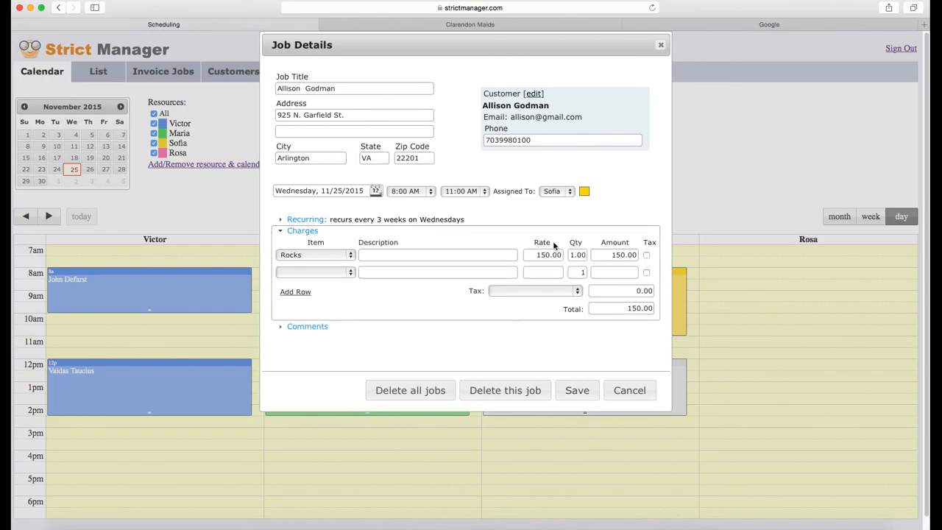
pyautogui.click(625, 391)
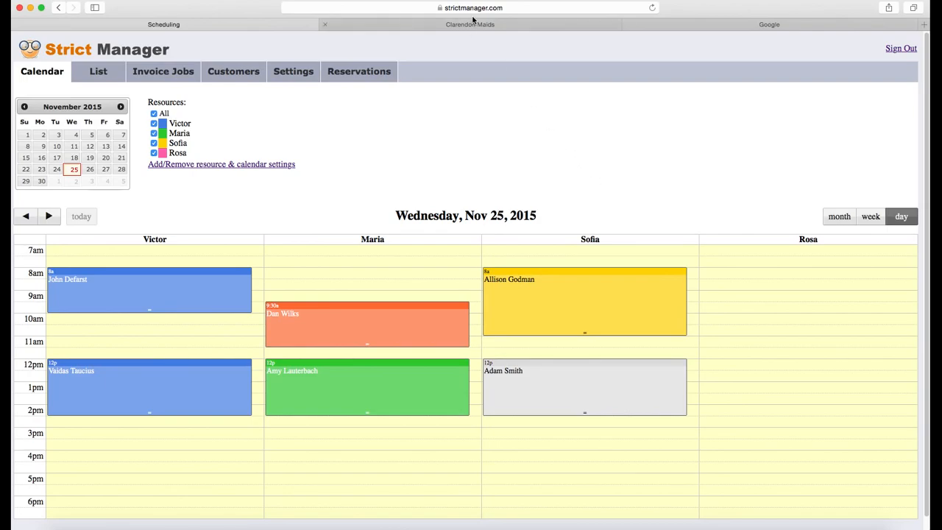
# Step: View the Reservations calendar, then switch to the Clarendon Maids website tab
pyautogui.click(360, 76)
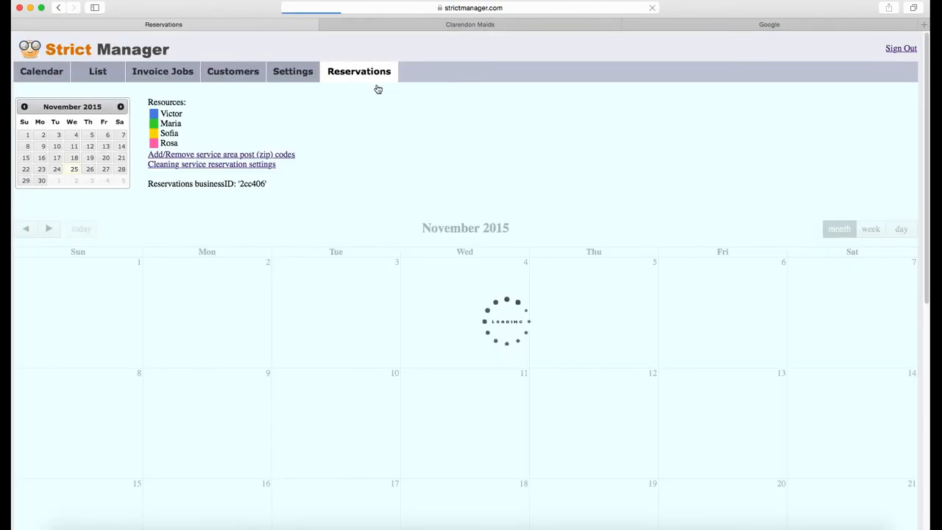
pyautogui.click(506, 27)
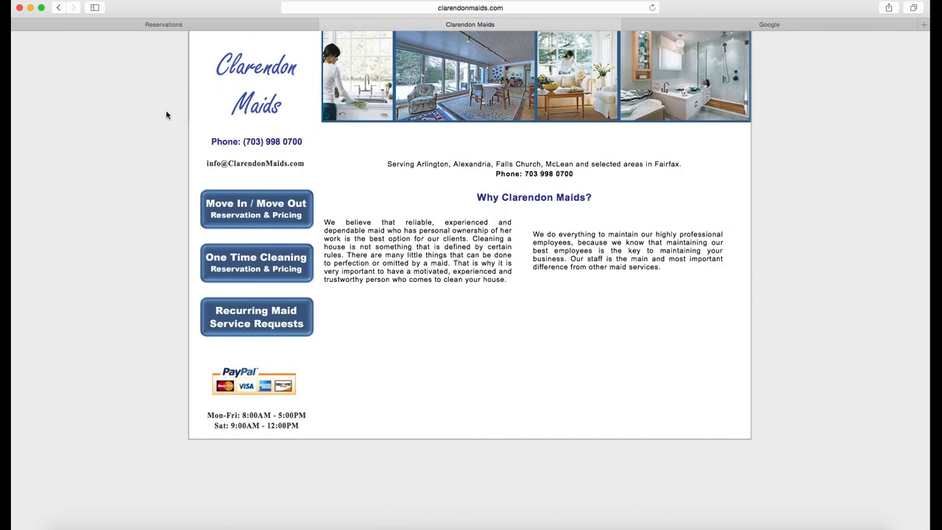
# Step: Start a Move In / Move Out reservation and submit zip code 22201
pyautogui.click(241, 212)
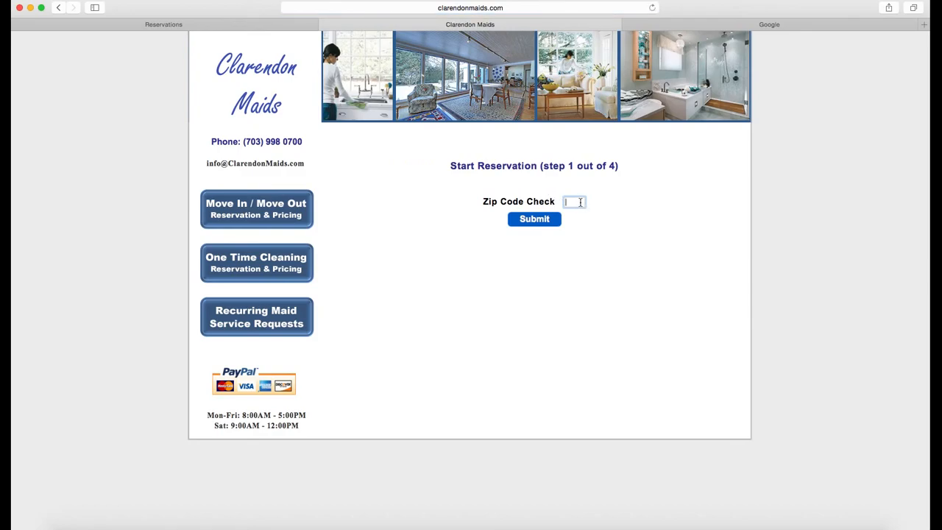
pyautogui.write('22201')
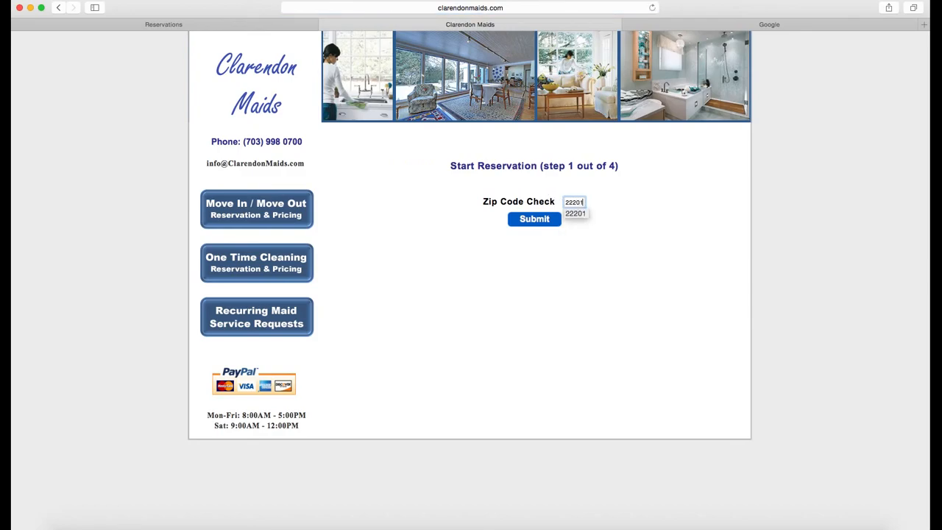
pyautogui.click(525, 244)
pyautogui.click(528, 223)
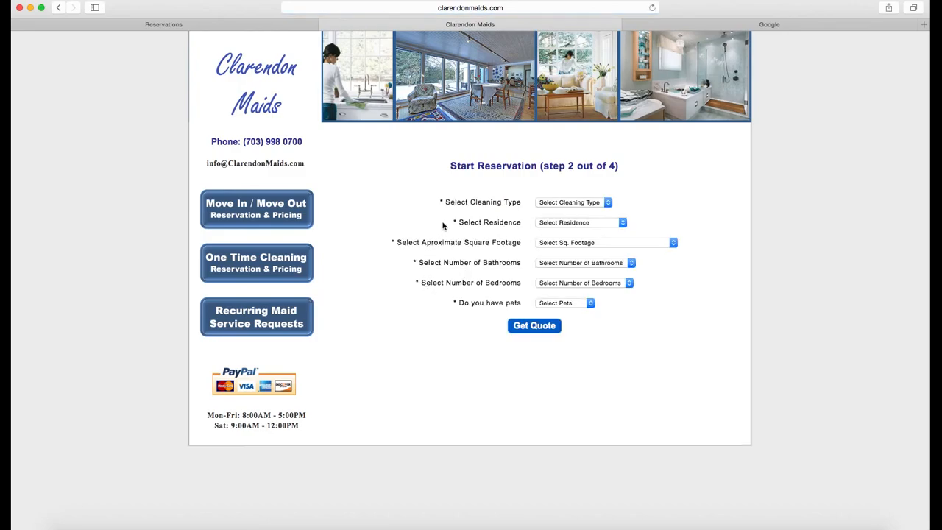
# Step: Choose Recurring Cleanings, One Level Apartment, 1200 - 1600 sq ft, 2 baths, 2 beds, and dogs
pyautogui.click(548, 204)
pyautogui.click(555, 213)
pyautogui.click(589, 224)
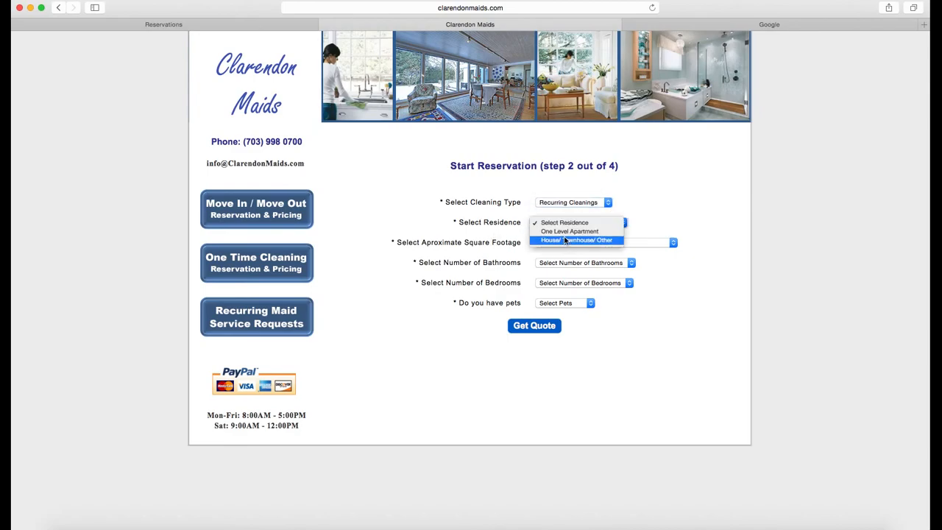
pyautogui.click(570, 231)
pyautogui.click(564, 242)
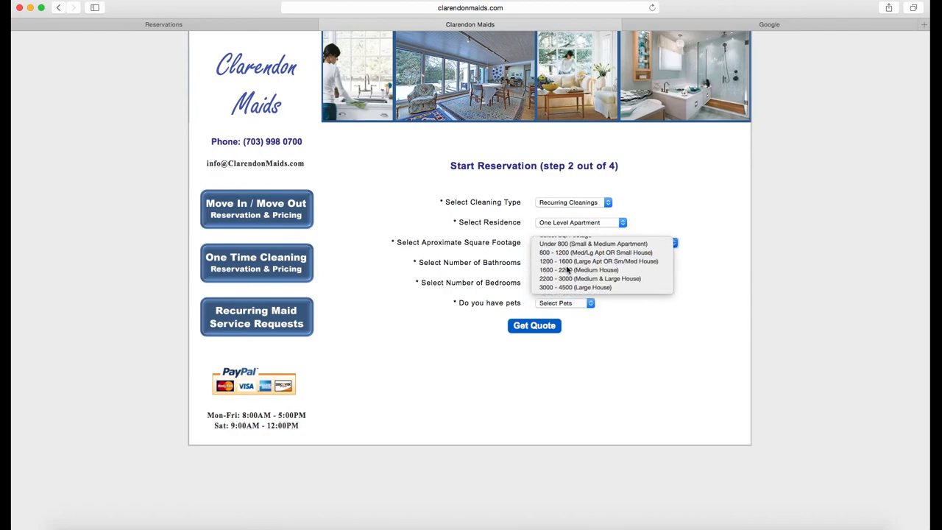
pyautogui.click(569, 268)
pyautogui.click(569, 263)
pyautogui.click(563, 280)
pyautogui.click(571, 284)
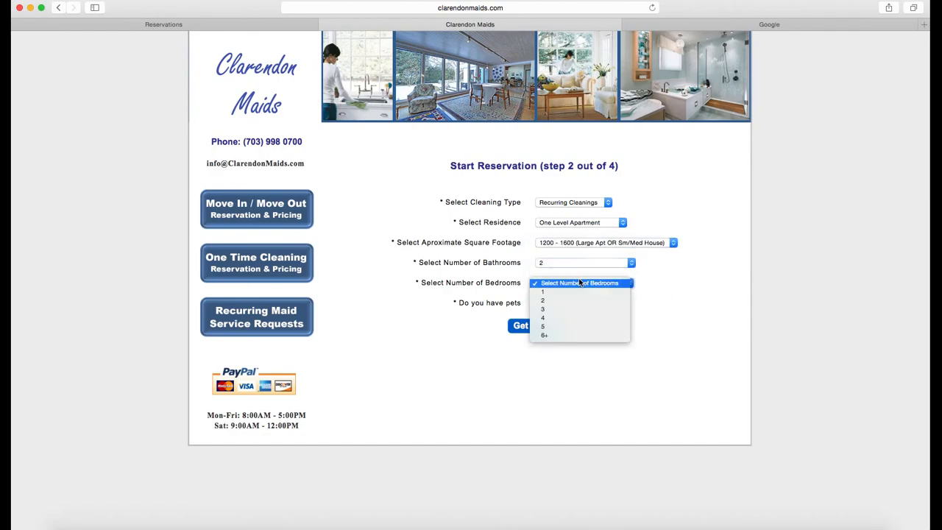
pyautogui.click(565, 300)
pyautogui.click(571, 303)
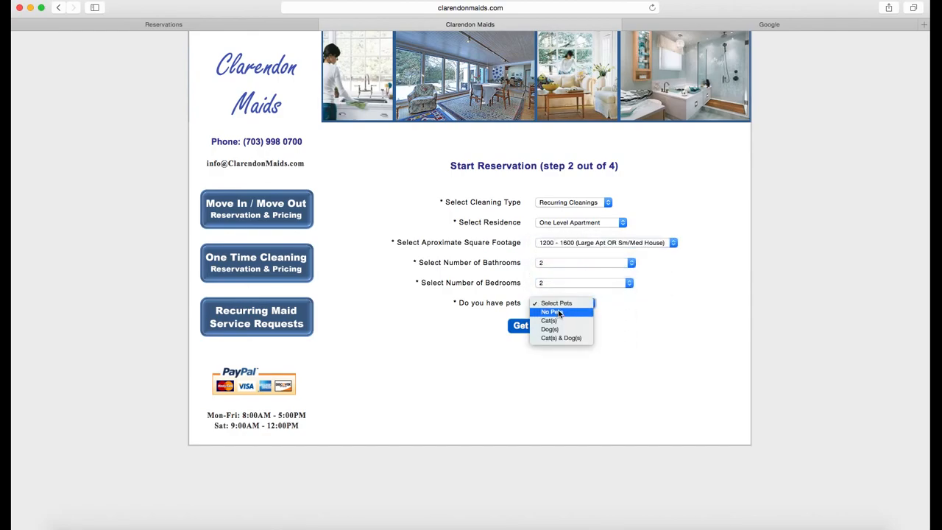
pyautogui.click(557, 329)
# Step: Get the quote, start the reservation, view December 2015 availability, then return to Strict Manager
pyautogui.click(532, 326)
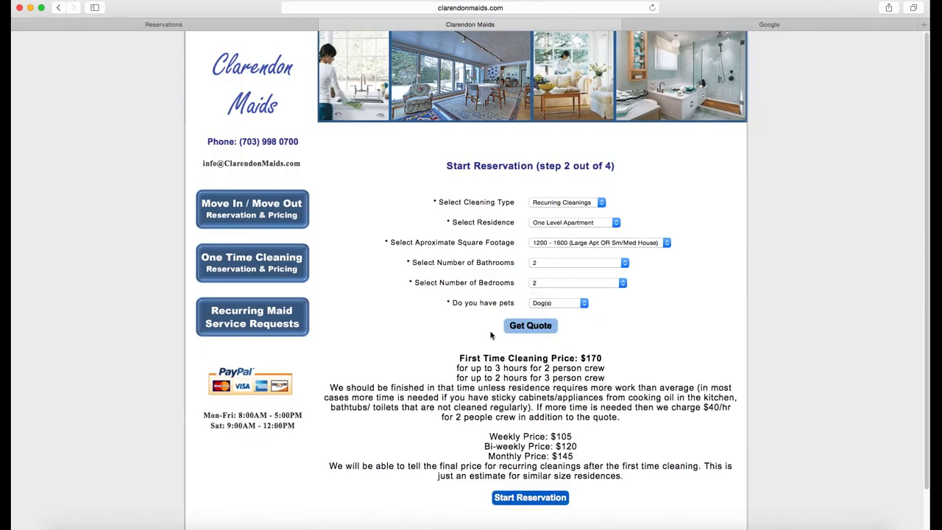
pyautogui.scroll(-1, 437, 334)
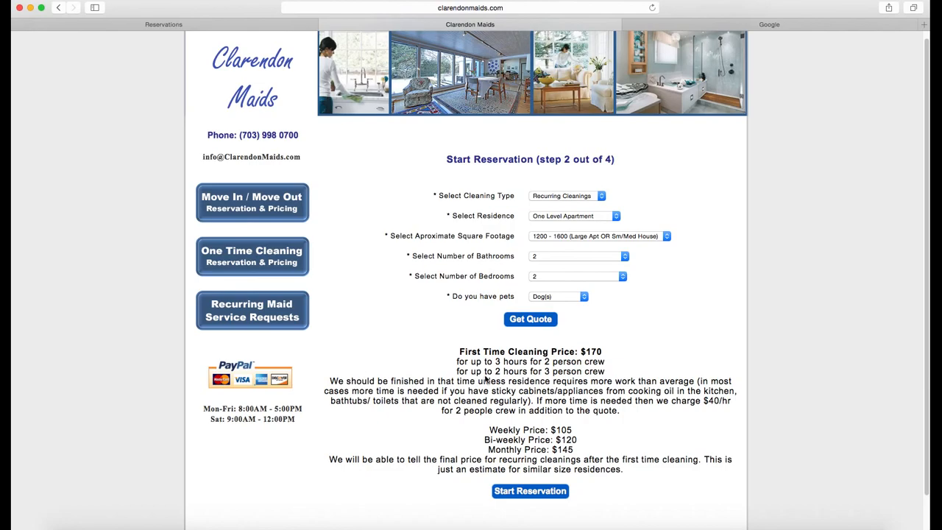
pyautogui.click(531, 491)
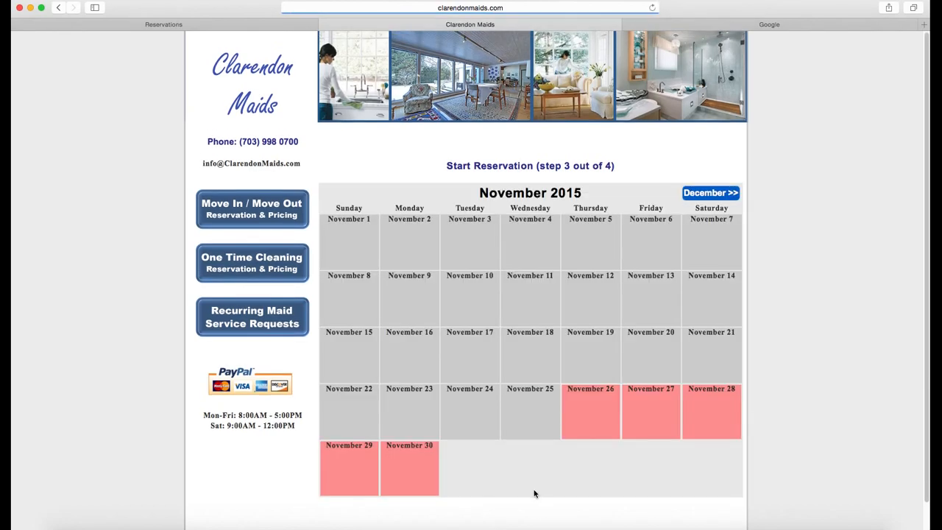
pyautogui.click(649, 195)
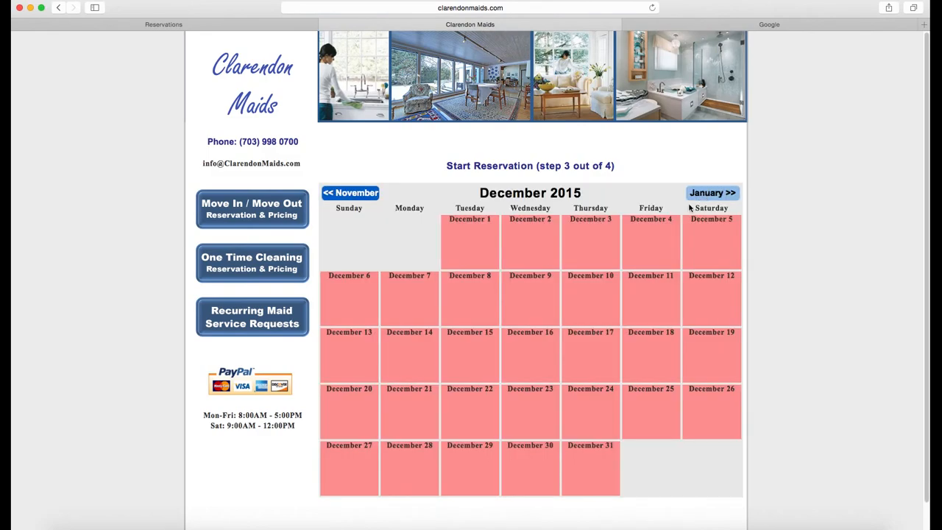
pyautogui.click(349, 193)
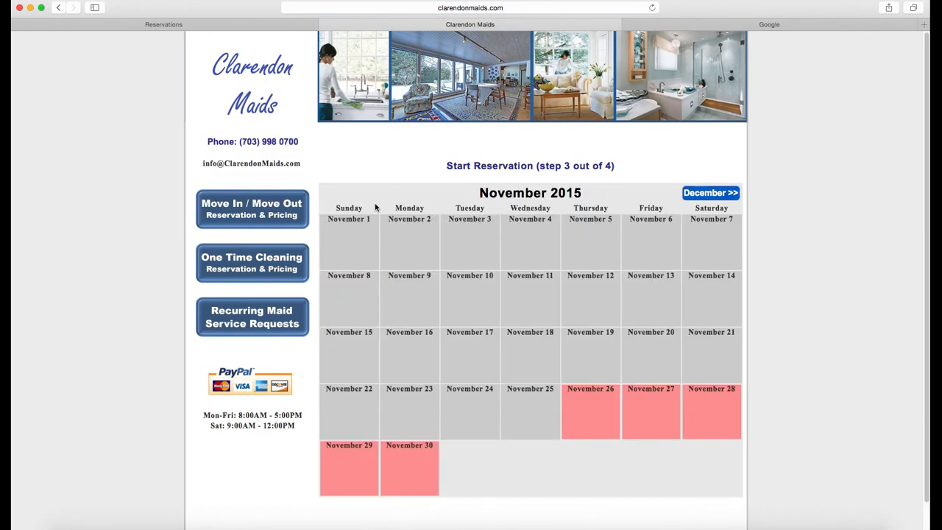
pyautogui.click(708, 193)
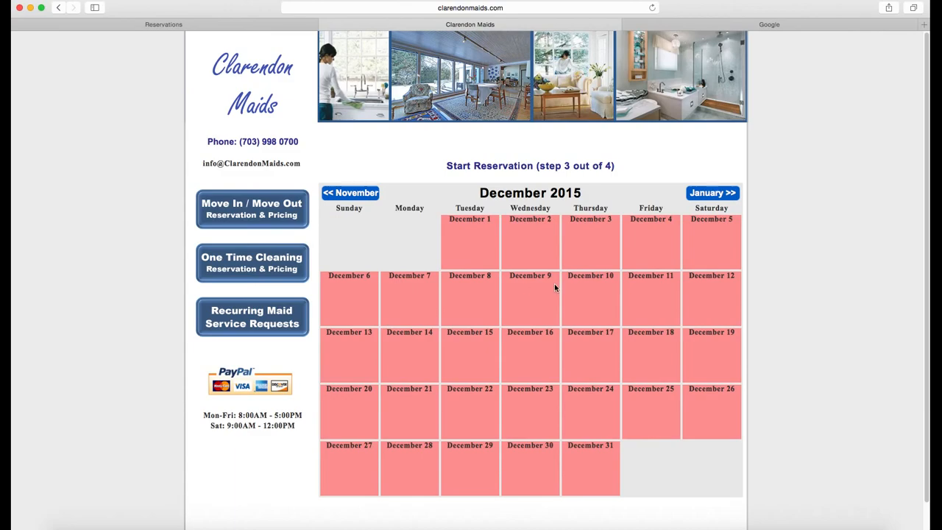
pyautogui.click(235, 25)
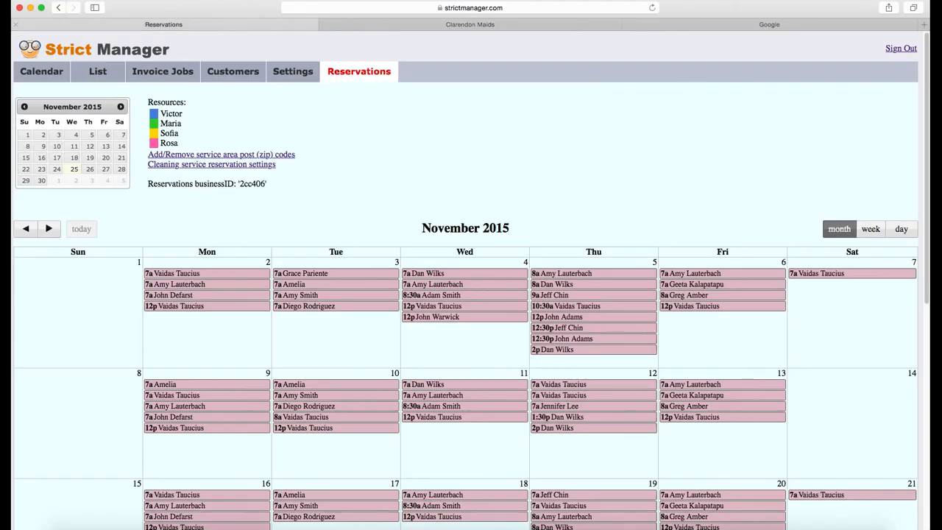
# Step: Save a COMPANY availability from 12p to 2p on Nov 26 in day view, then go to Clarendon Maids
pyautogui.click(900, 229)
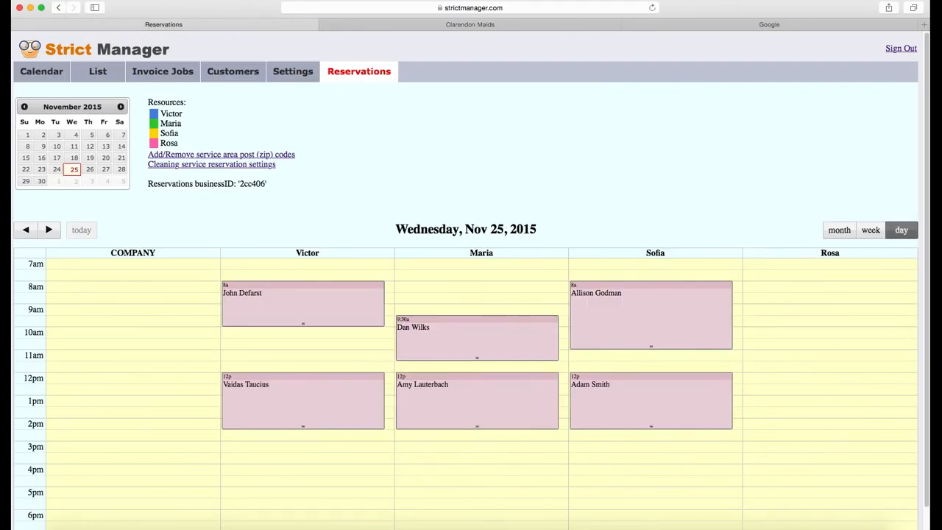
pyautogui.click(89, 171)
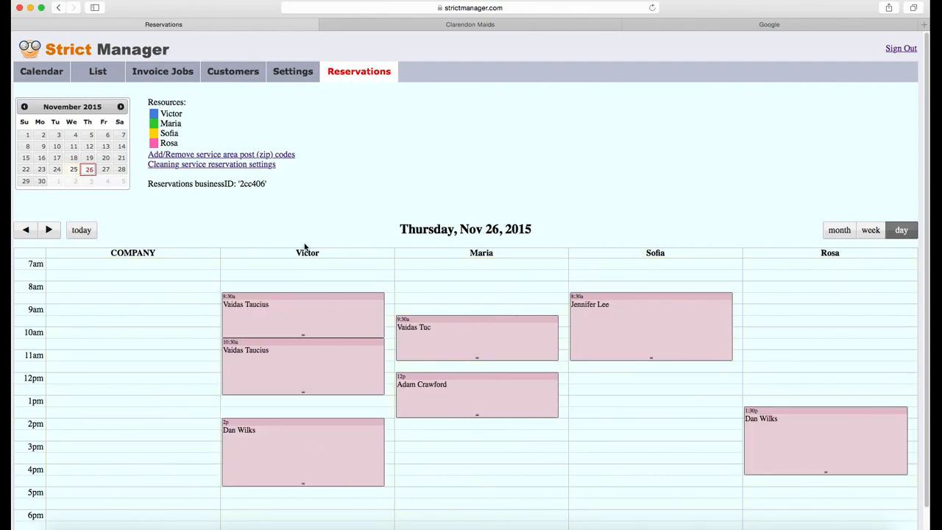
pyautogui.moveTo(115, 381); pyautogui.dragTo(124, 416)
pyautogui.click(326, 196)
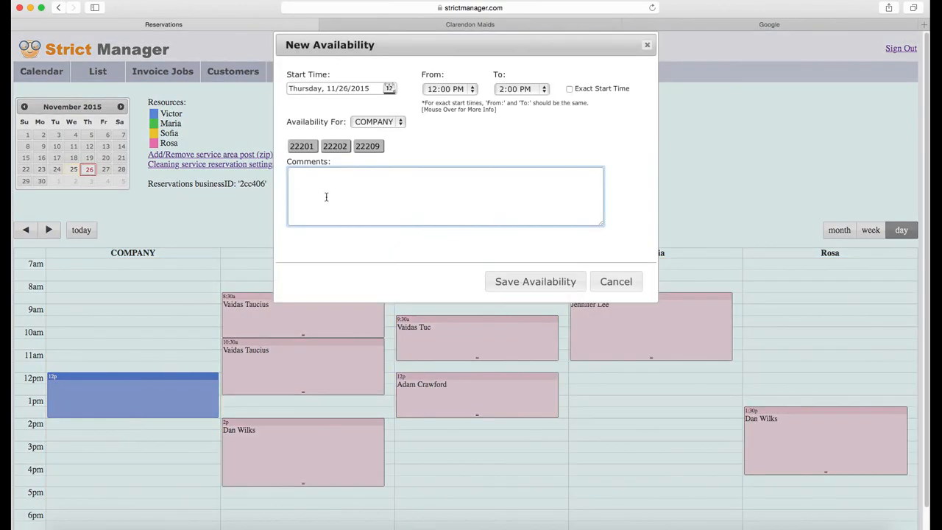
pyautogui.click(530, 287)
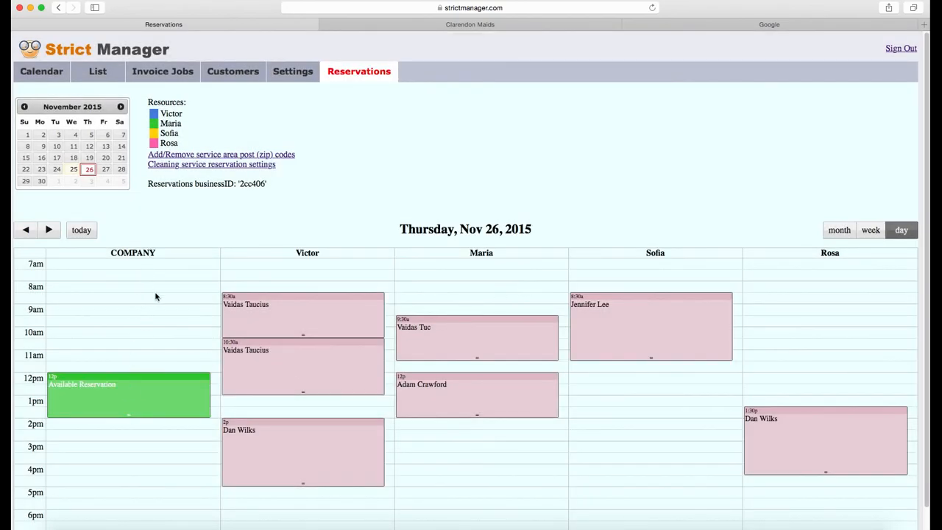
pyautogui.click(518, 27)
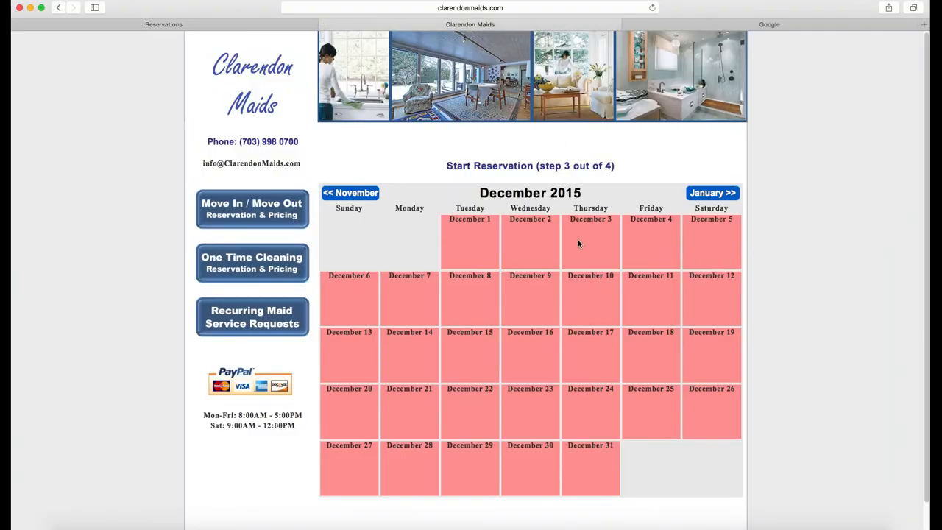
# Step: Choose the Nov 26 12:00PM–2:00PM slot and enter the customer's first name and street address
pyautogui.click(356, 193)
pyautogui.click(589, 420)
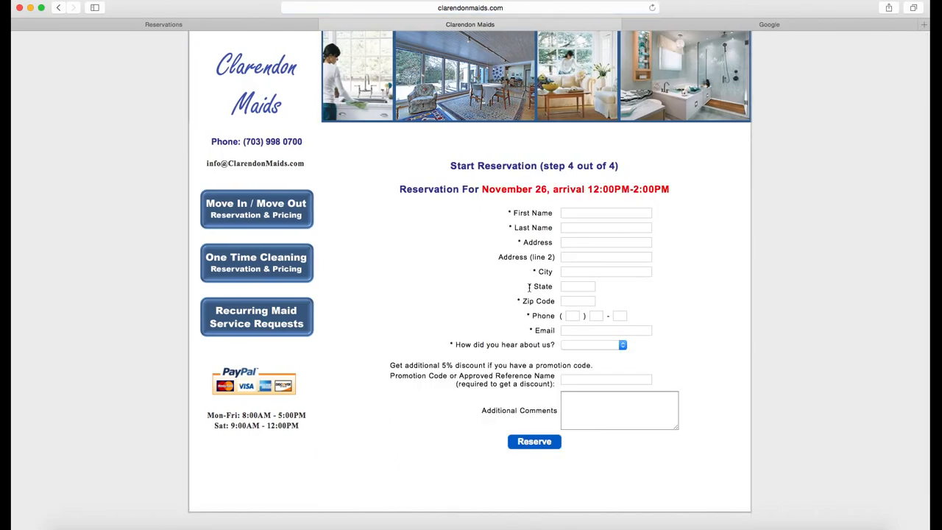
pyautogui.click(583, 214)
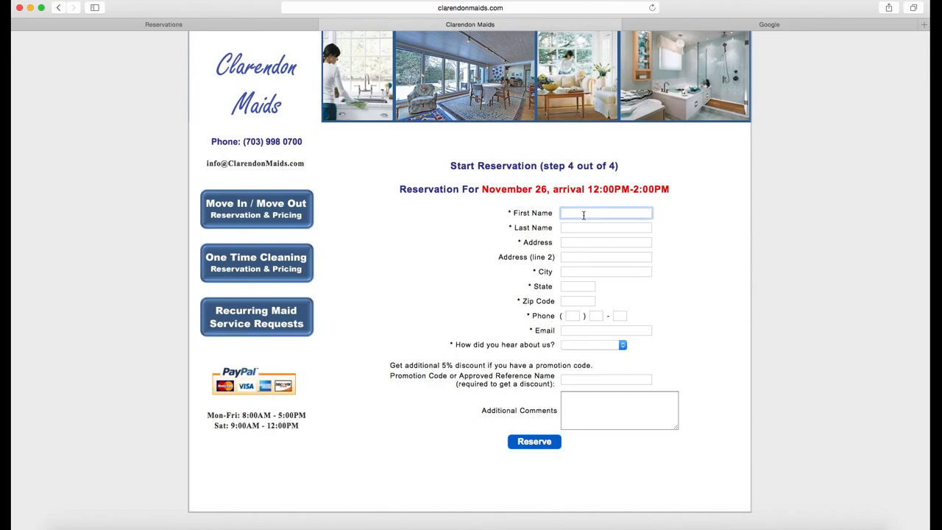
pyautogui.write('AA')
pyautogui.press('Tab')
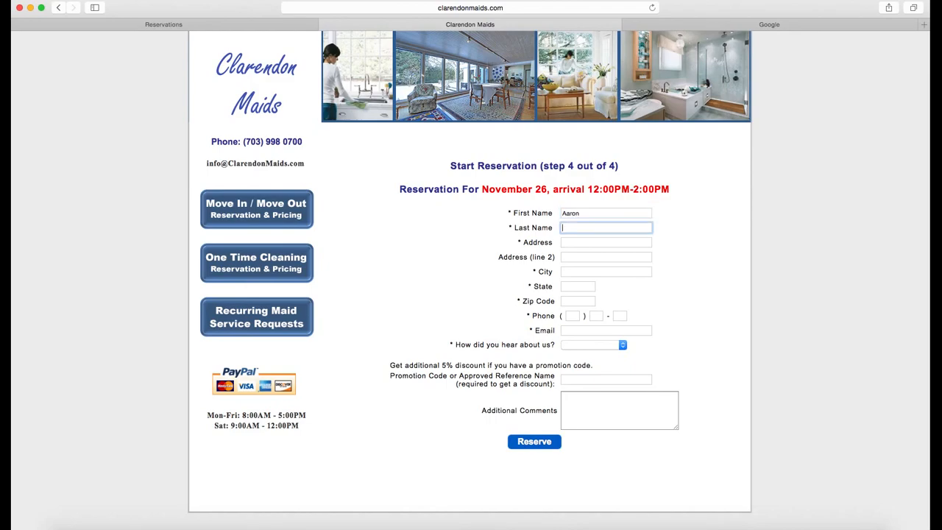
pyautogui.press('Tab')
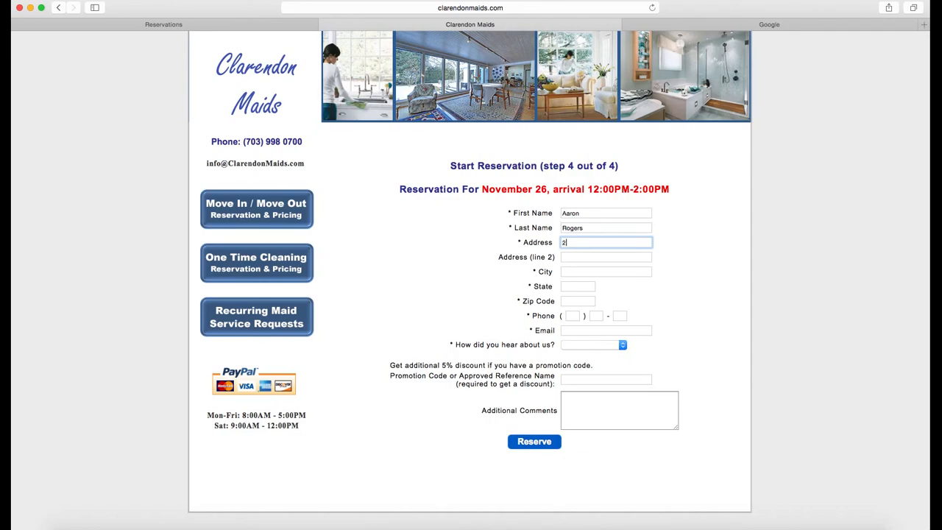
pyautogui.write('27')
pyautogui.press('Down')
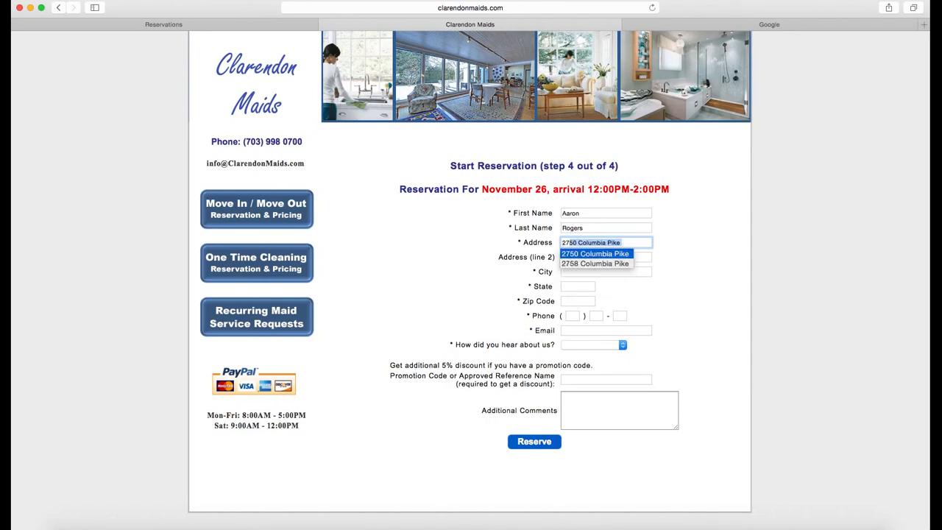
pyautogui.press('Tab')
# Step: Fill in the customer's city and three-part phone number
pyautogui.click(571, 271)
pyautogui.write('Arlington')
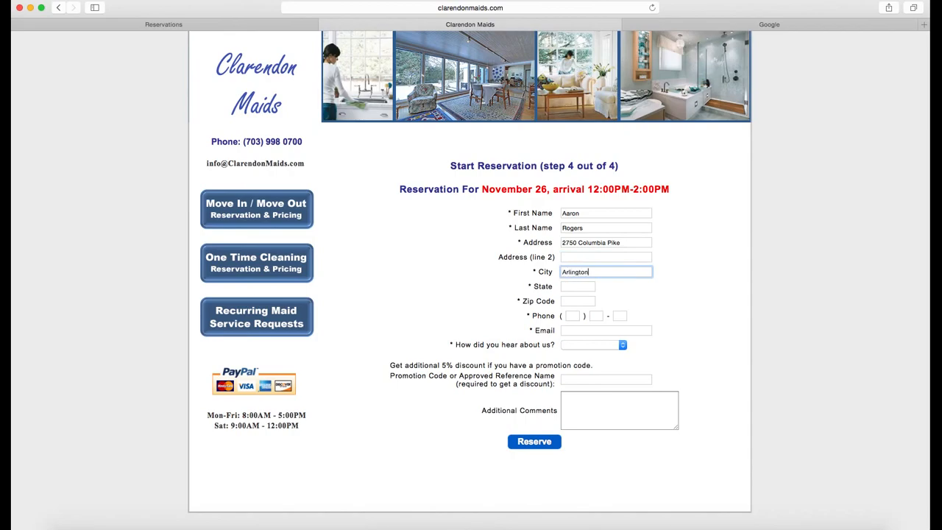
pyautogui.press('Tab')
pyautogui.press('Tab')
pyautogui.click(577, 315)
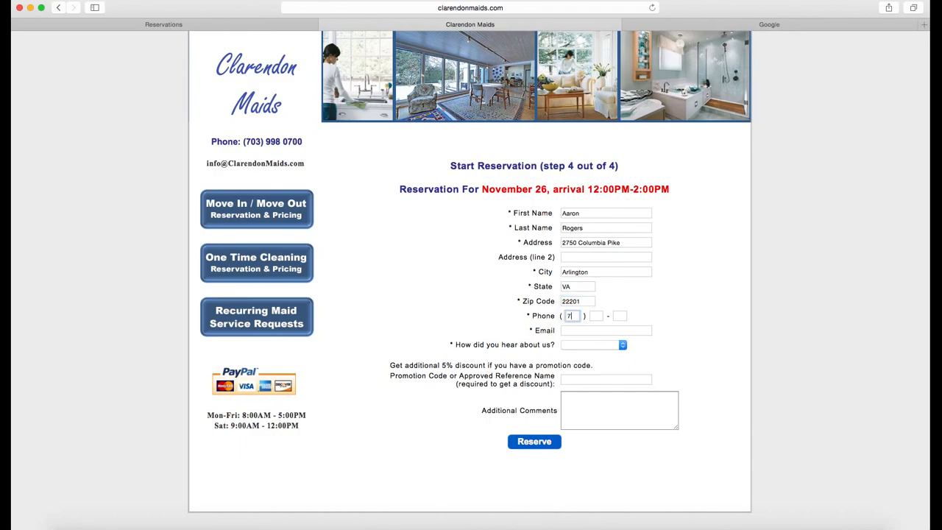
pyautogui.press('Tab')
pyautogui.press('Tab')
# Step: Enter the customer's e-mail, pick Google as the referral source, and submit the reservation
pyautogui.click(579, 330)
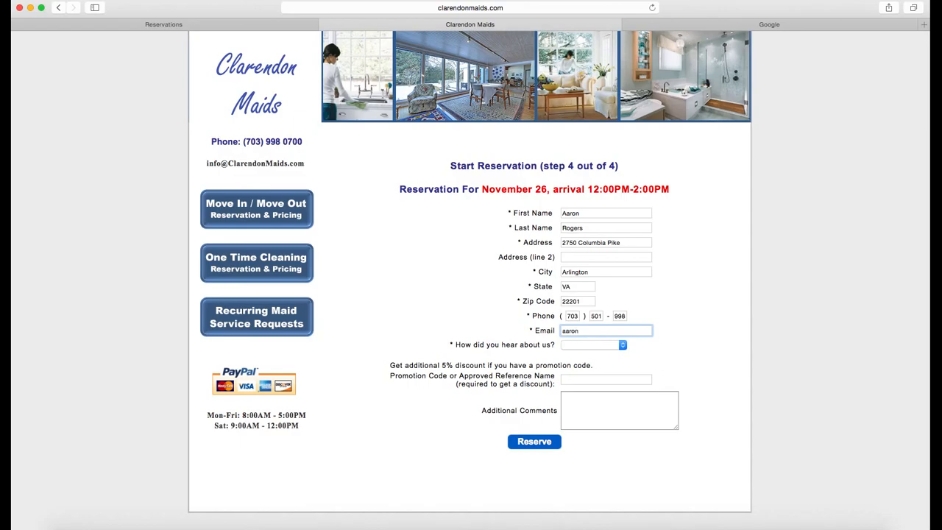
pyautogui.click(593, 344)
pyautogui.click(594, 359)
pyautogui.click(603, 401)
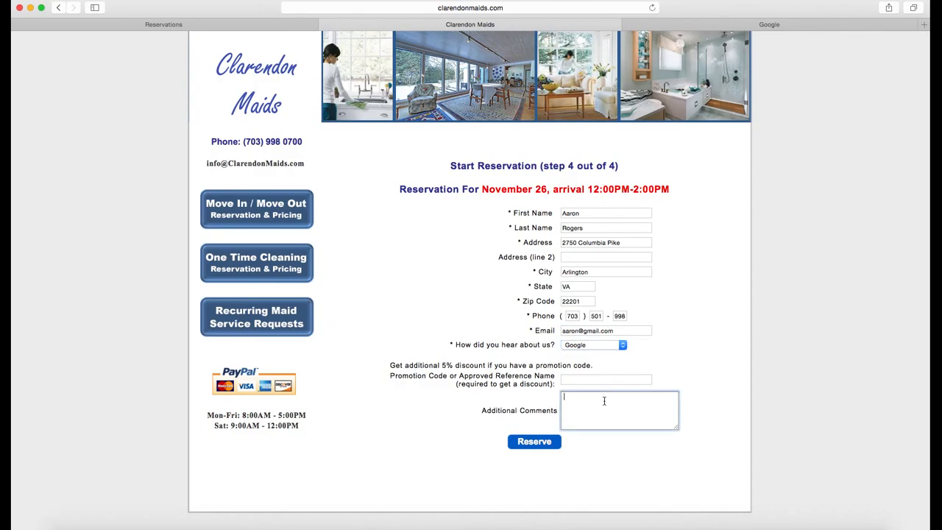
pyautogui.click(537, 443)
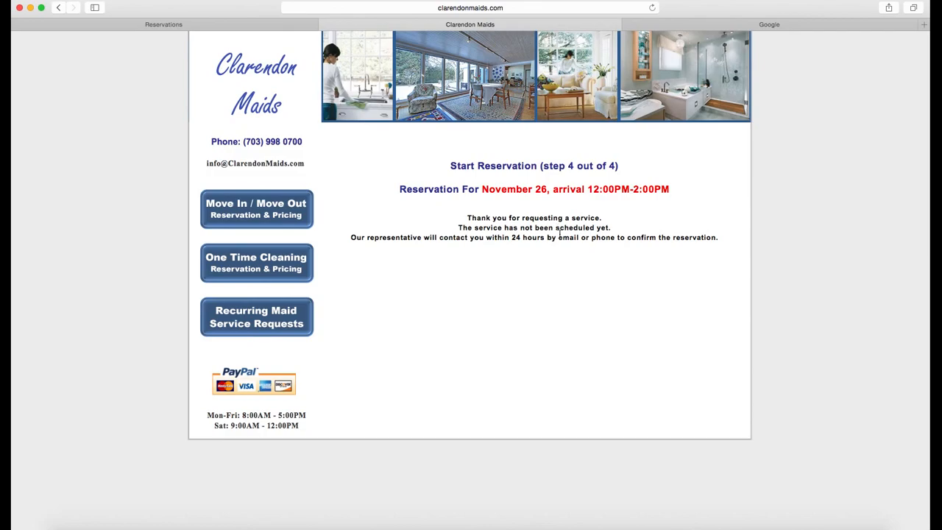
# Step: Refresh Strict Manager's Reservations calendar and open the new 12p 'Reservation Made' entry on Nov 26
pyautogui.click(175, 25)
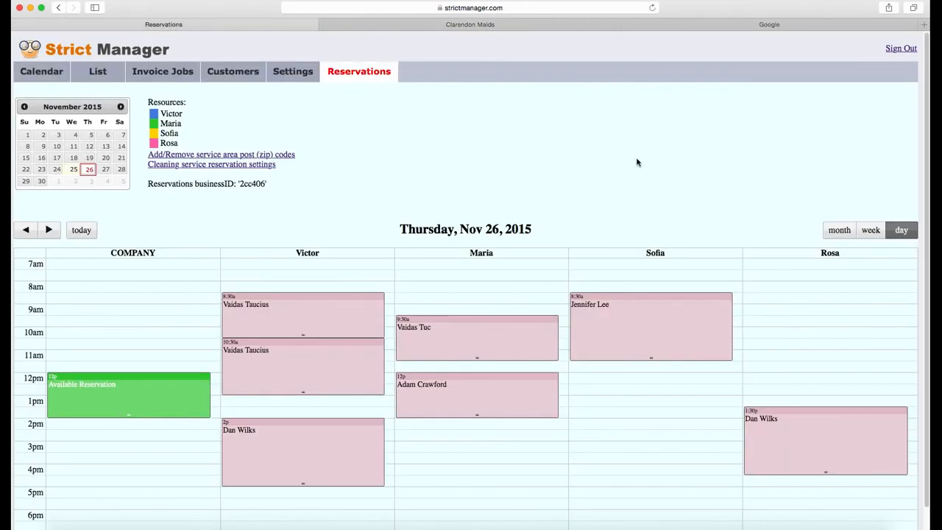
pyautogui.click(44, 72)
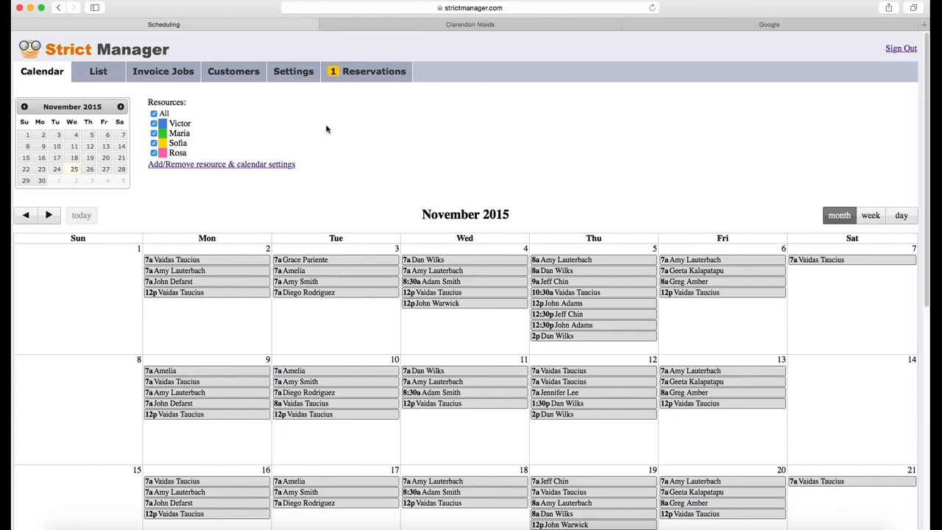
pyautogui.click(358, 75)
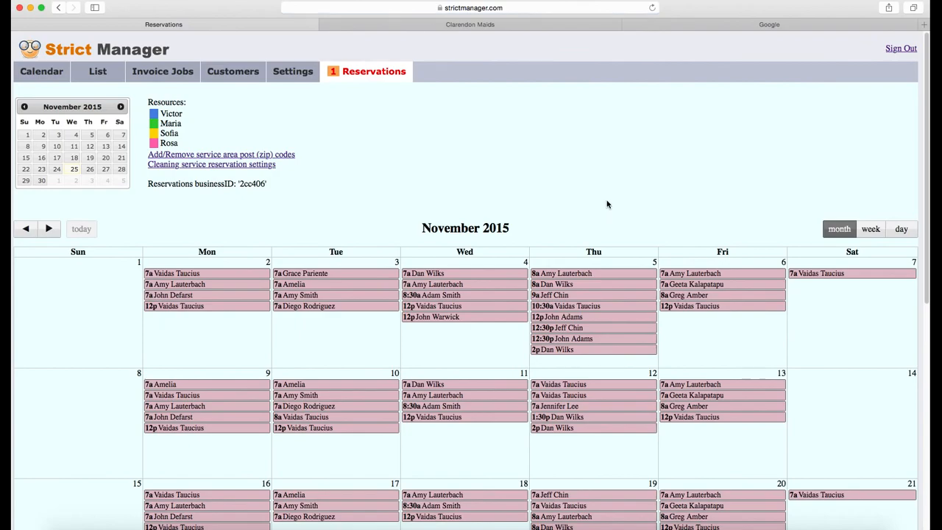
pyautogui.scroll(-5, 626, 192)
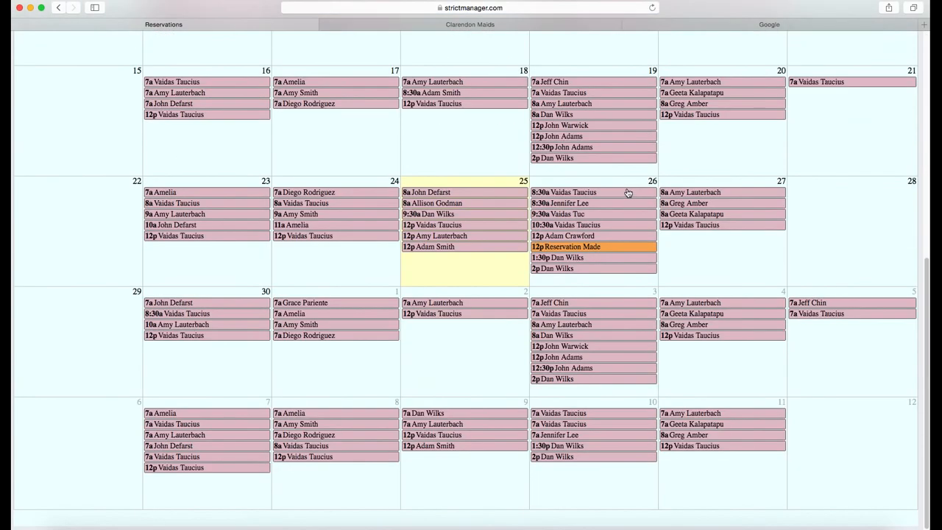
pyautogui.click(594, 250)
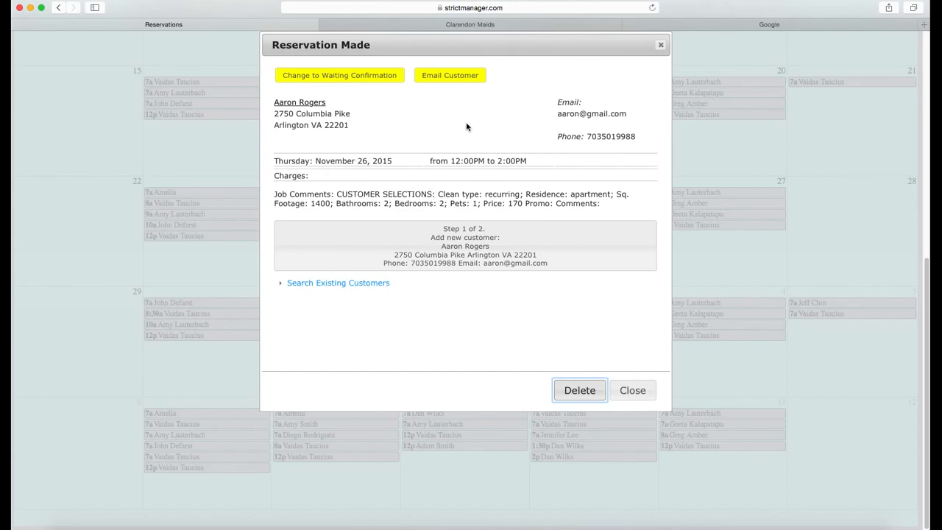
# Step: Draft a customer e-mail from the reservation, then discard both drafts and quit Mail
pyautogui.click(466, 76)
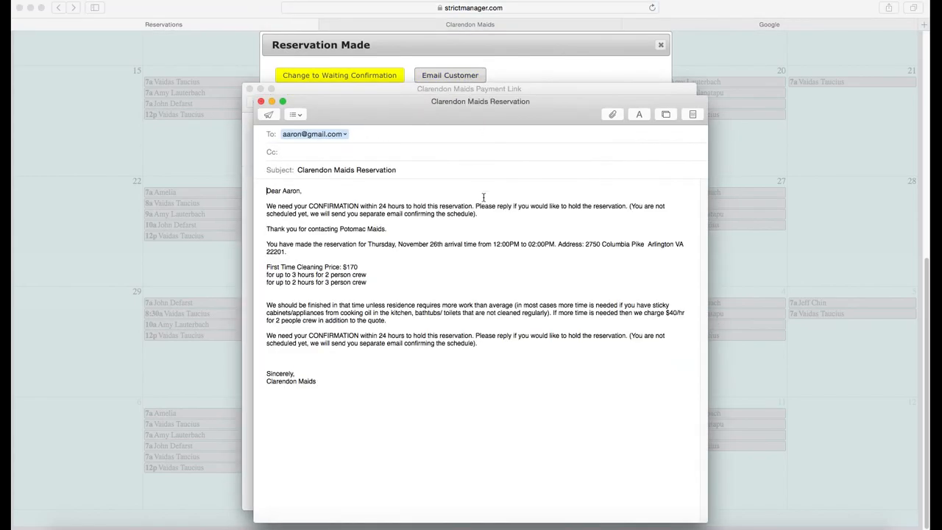
pyautogui.click(261, 101)
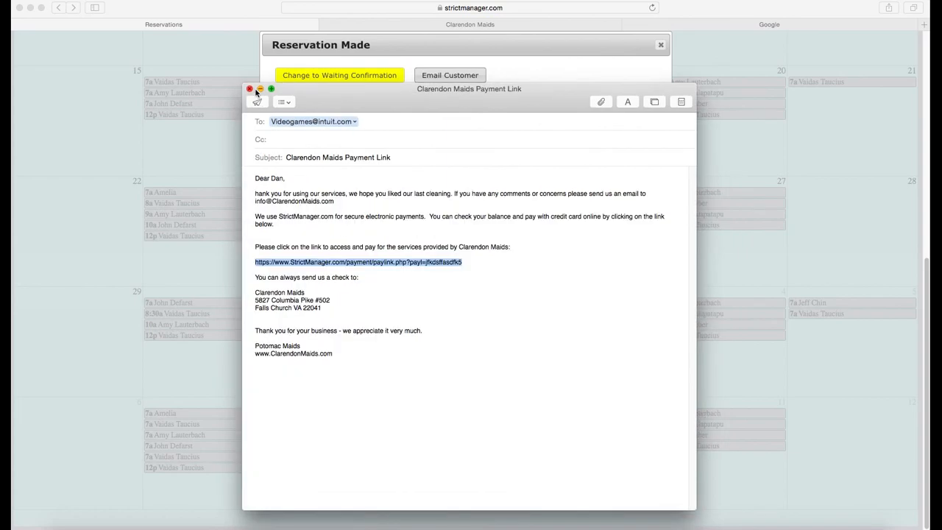
pyautogui.click(252, 92)
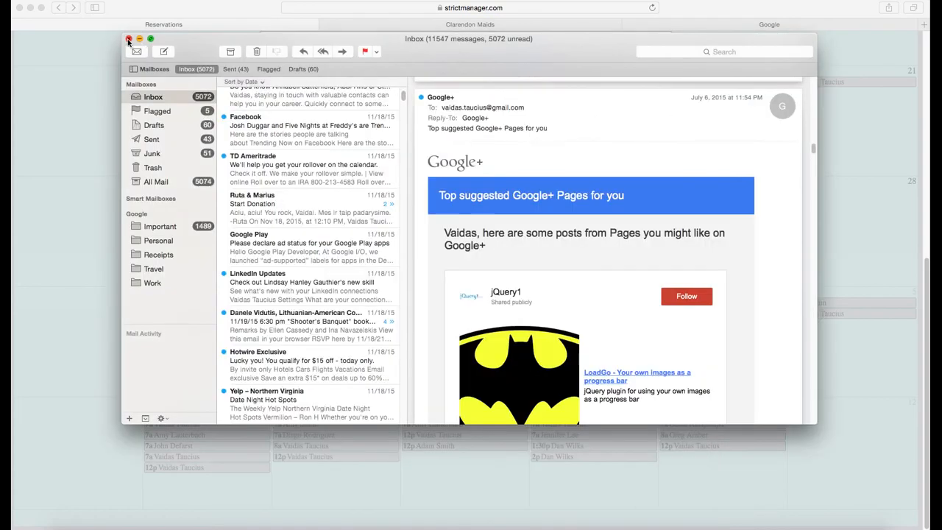
pyautogui.click(129, 39)
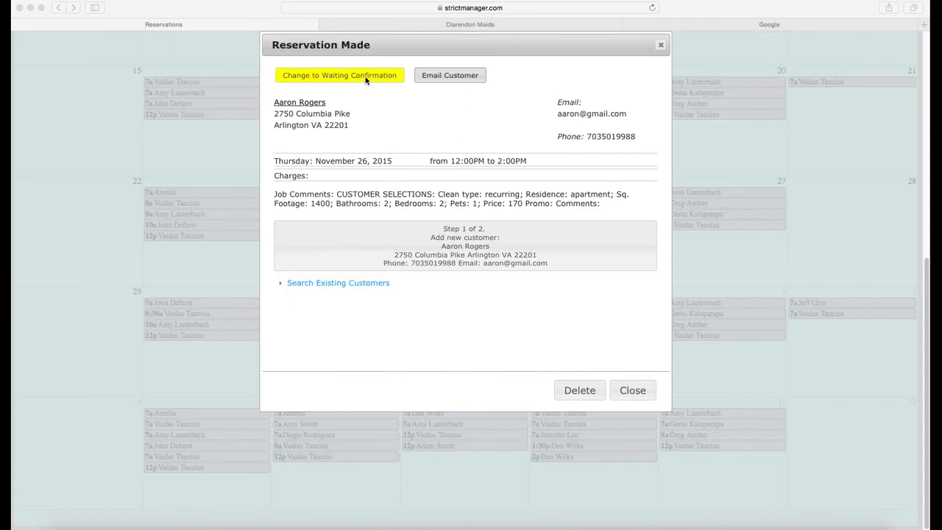
# Step: Change the reservation to Waiting Confirmation and start adding the booker as a new customer
pyautogui.click(366, 81)
pyautogui.click(365, 77)
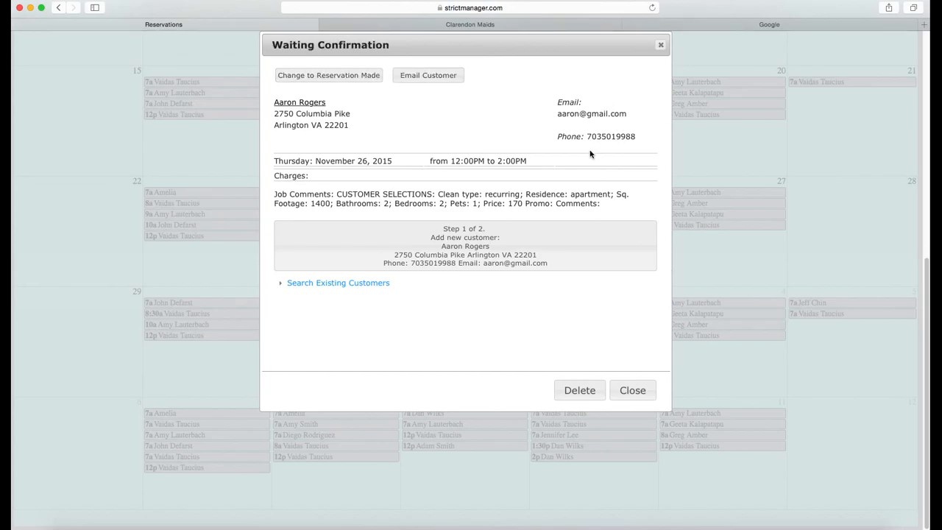
pyautogui.click(486, 249)
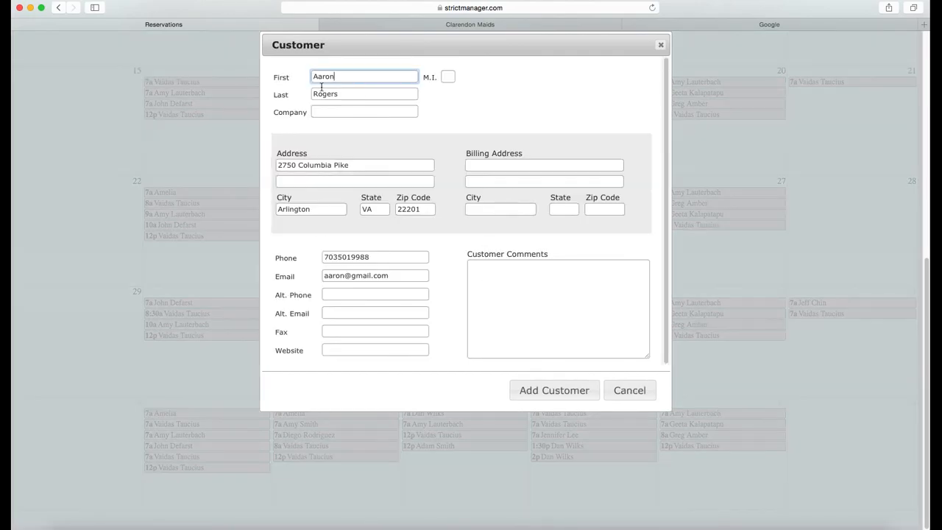
# Step: Save the new customer and review the job's charges and comments, including bathroom and bedroom counts
pyautogui.click(573, 396)
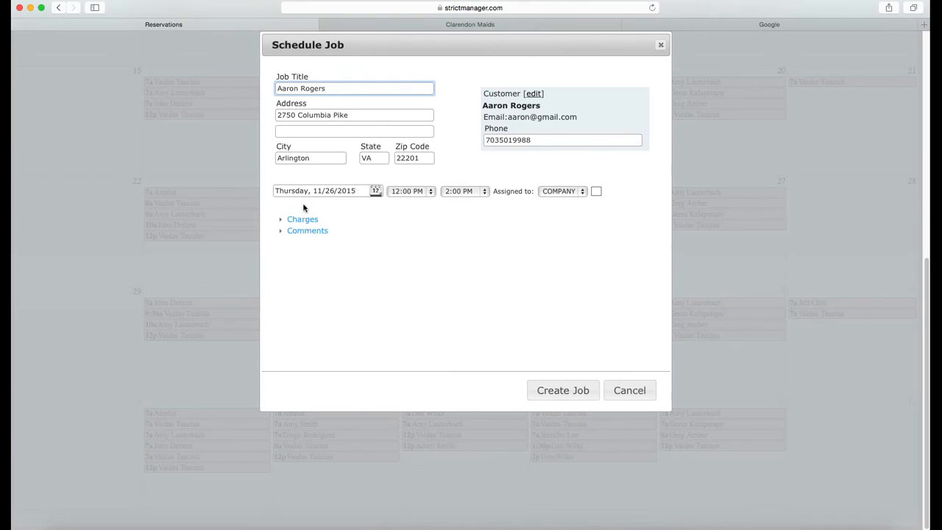
pyautogui.click(304, 220)
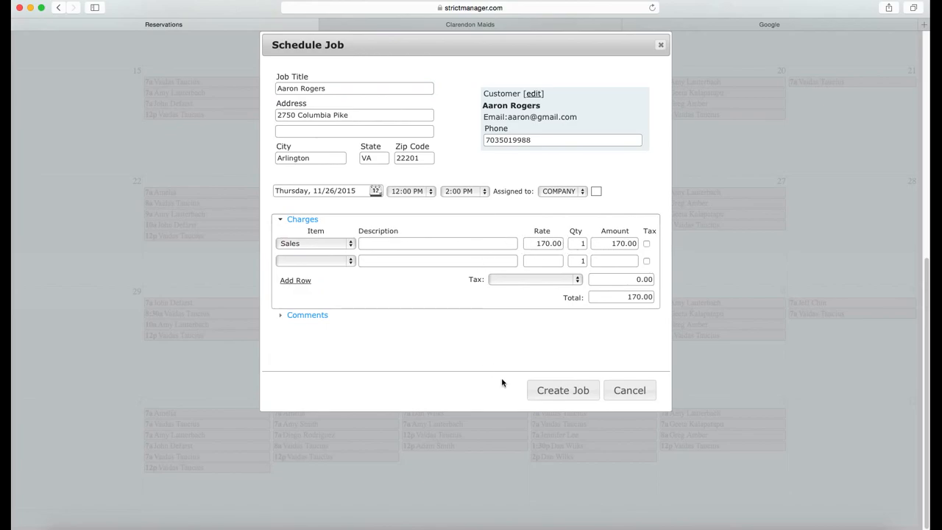
pyautogui.click(306, 316)
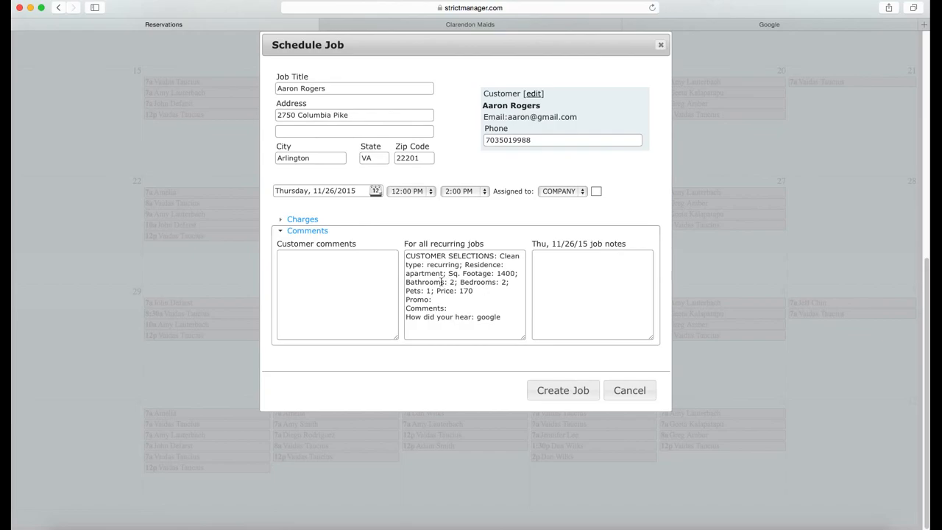
pyautogui.moveTo(441, 282); pyautogui.dragTo(505, 285)
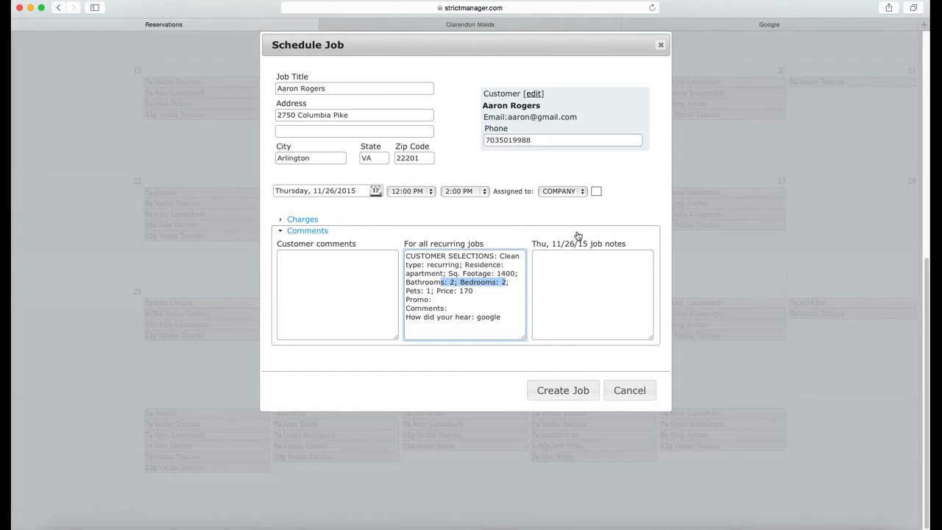
# Step: Assign the job to the green-coded technician, keep the green colour, and create it
pyautogui.click(572, 190)
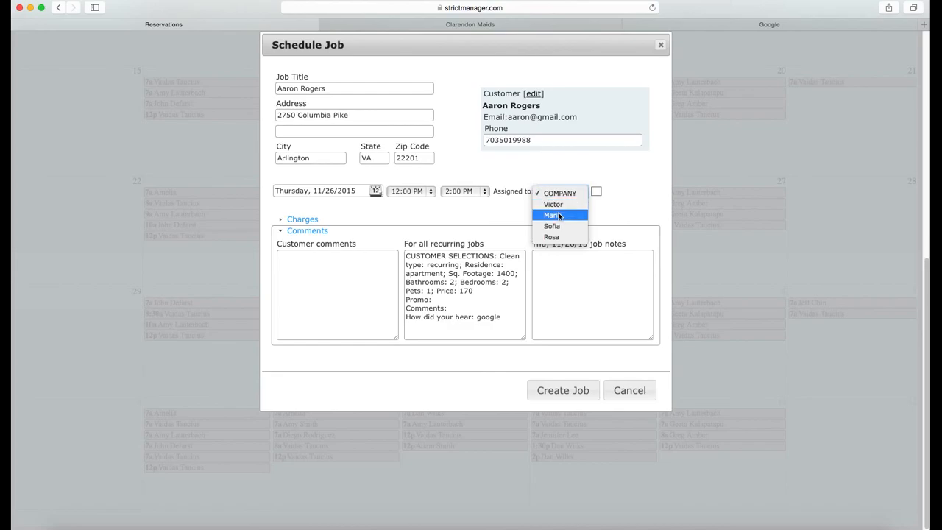
pyautogui.click(559, 215)
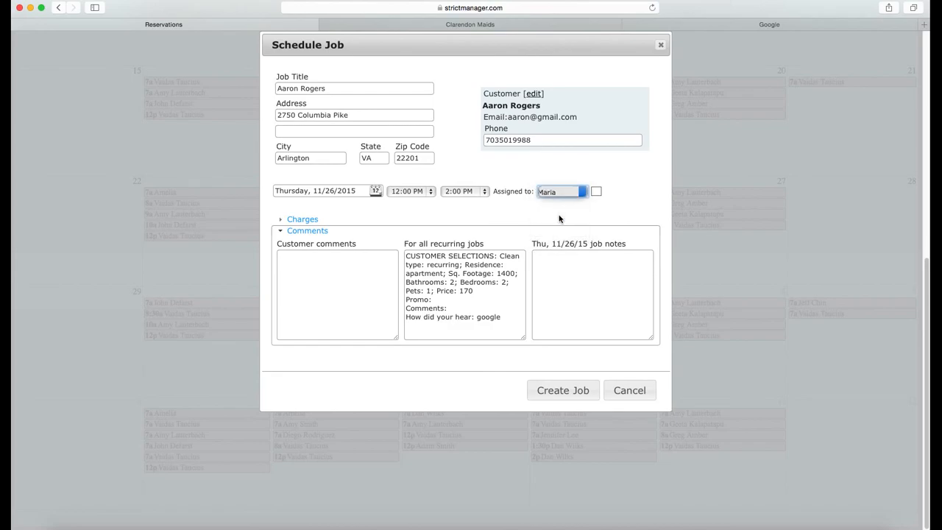
pyautogui.click(596, 190)
pyautogui.click(626, 178)
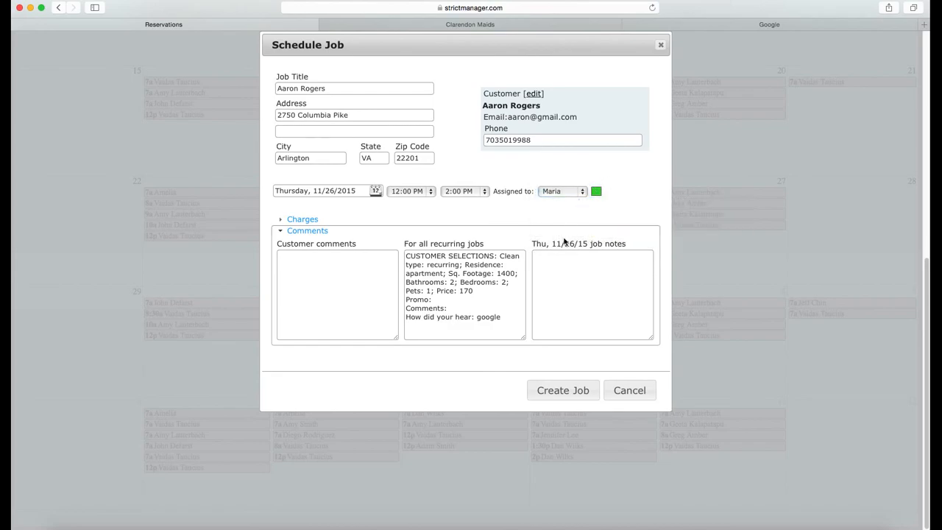
pyautogui.click(561, 391)
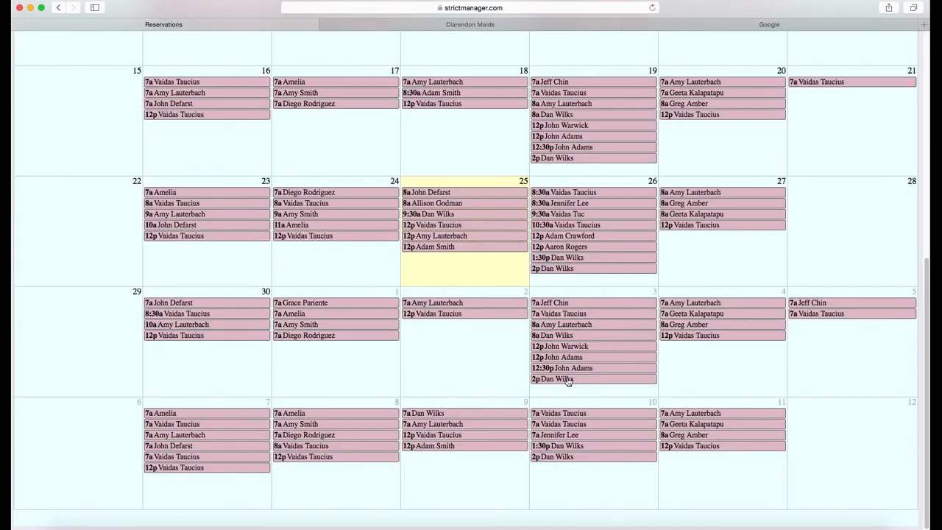
# Step: Check the new 12p job on the Nov 26 day schedule, then open Invoice Jobs
pyautogui.scroll(10, 601, 378)
pyautogui.click(41, 61)
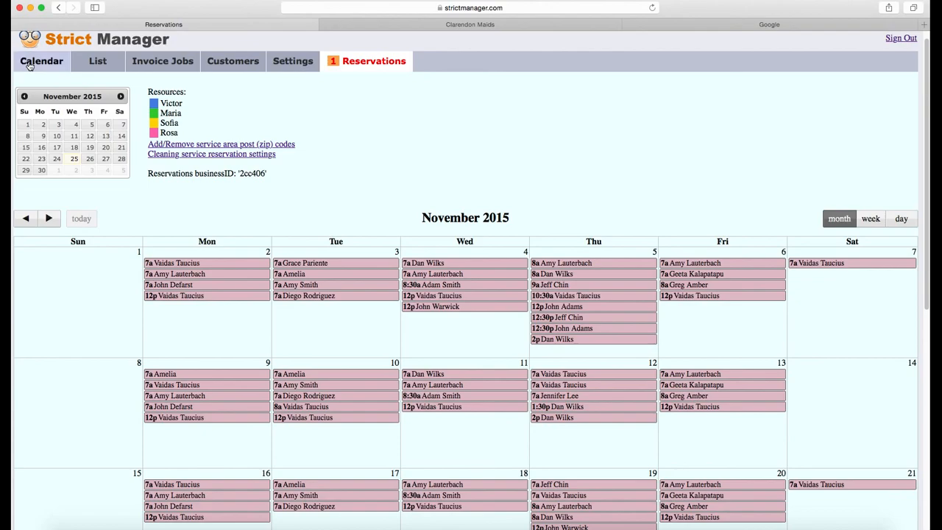
pyautogui.click(893, 216)
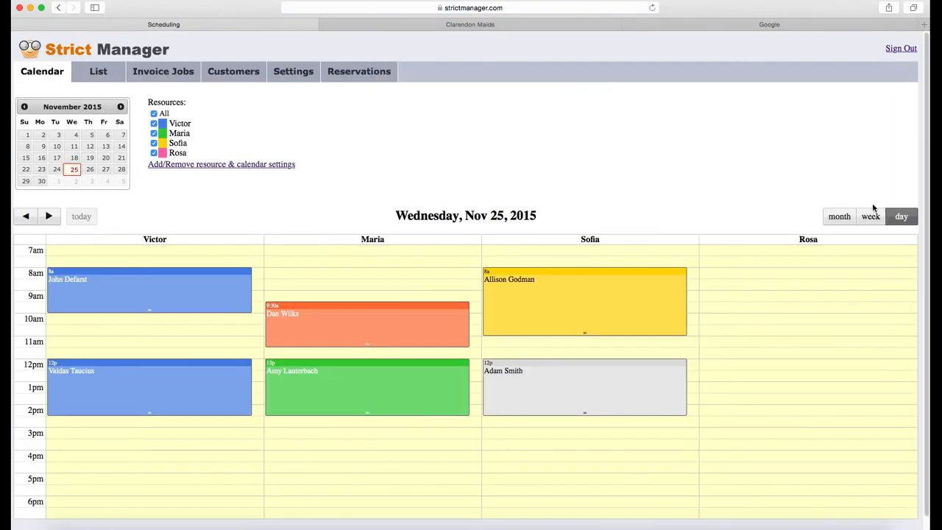
pyautogui.click(89, 169)
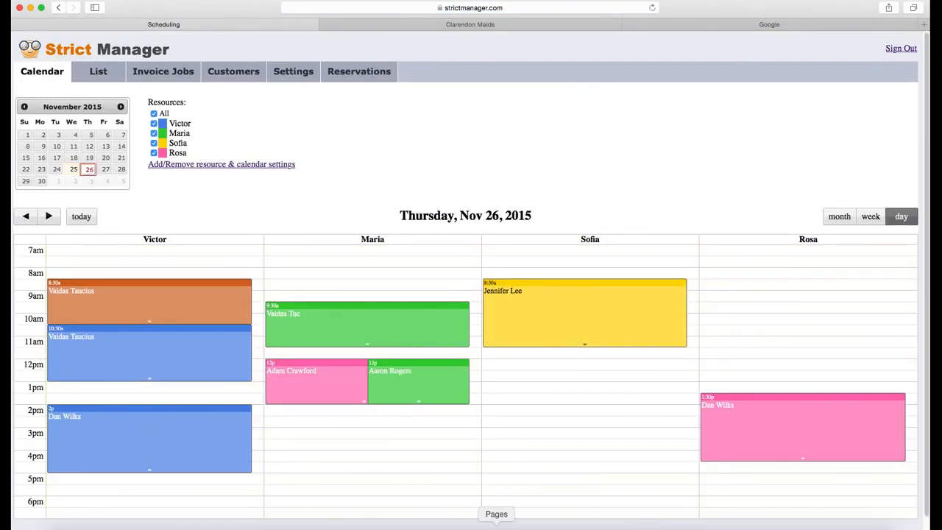
pyautogui.click(400, 390)
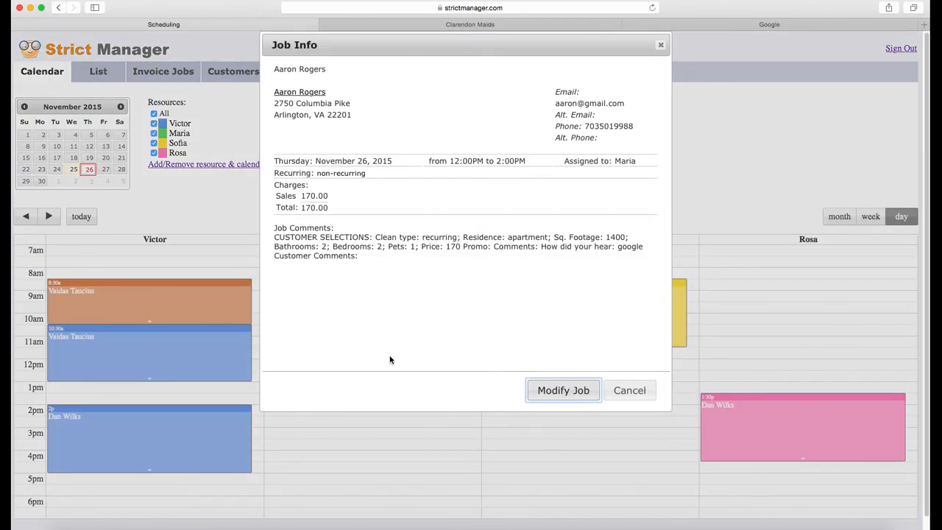
pyautogui.click(630, 392)
pyautogui.click(162, 72)
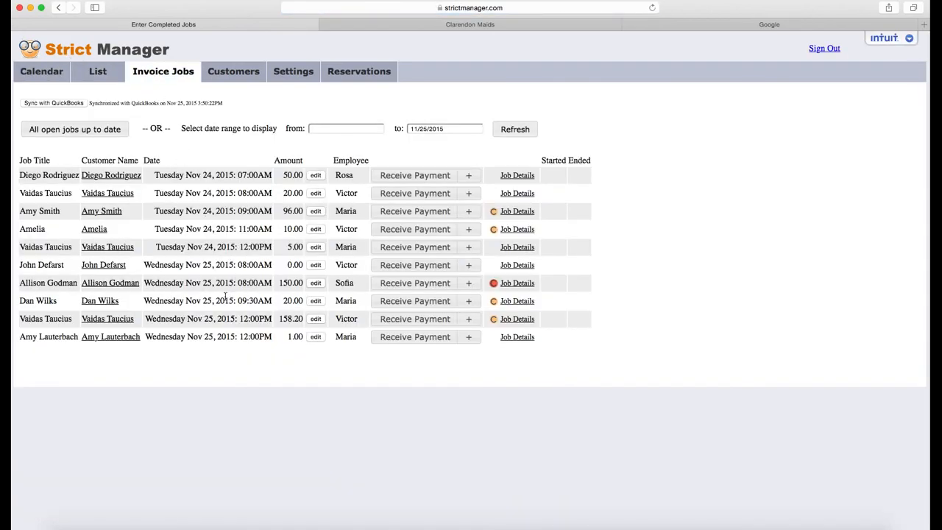
# Step: Set the invoice job range to 11/24/2015–11/26/2015 and refresh the list
pyautogui.click(428, 128)
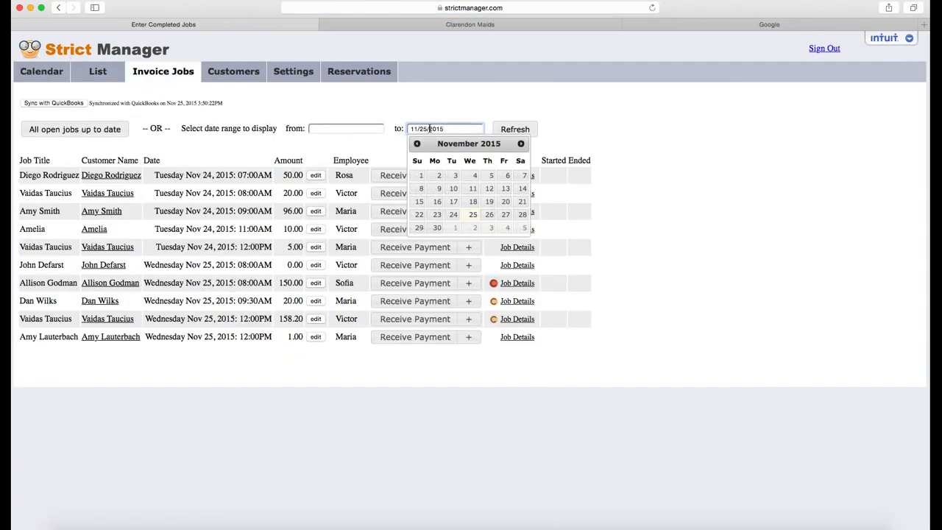
pyautogui.click(490, 213)
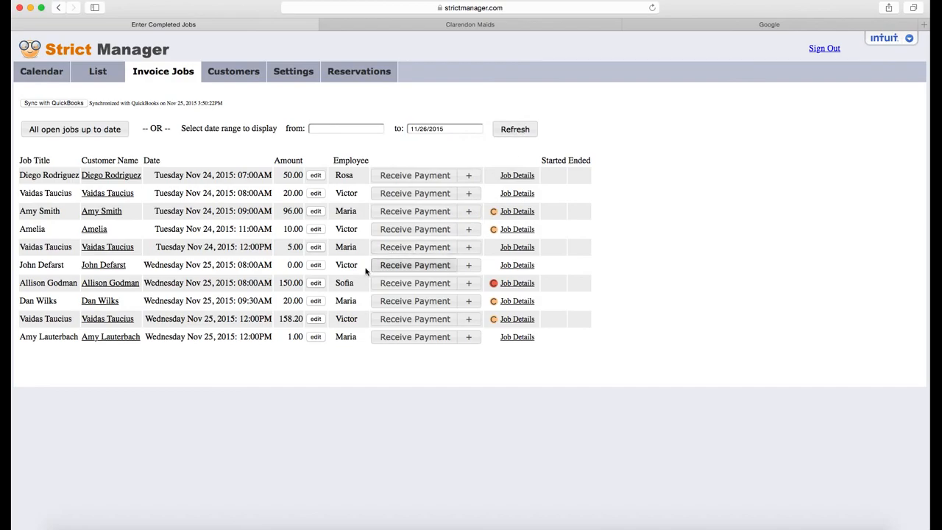
pyautogui.click(368, 129)
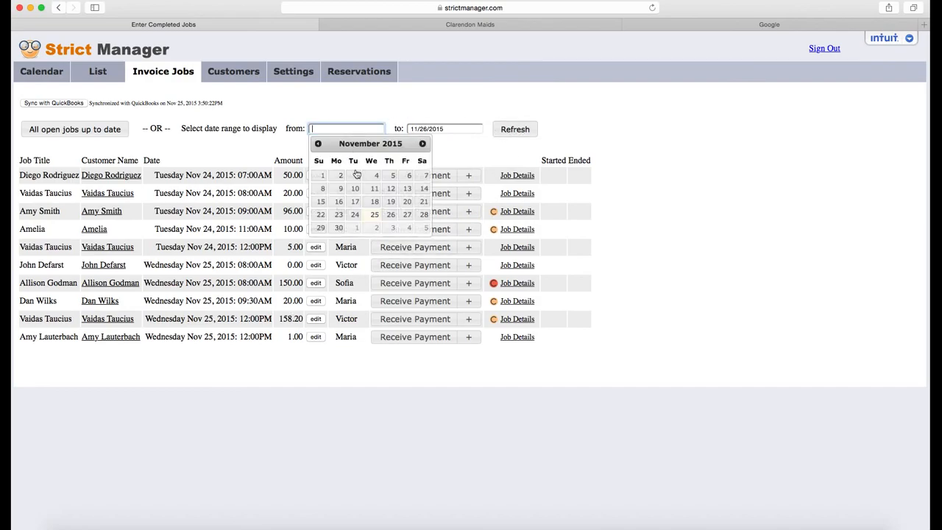
pyautogui.click(355, 214)
pyautogui.click(515, 130)
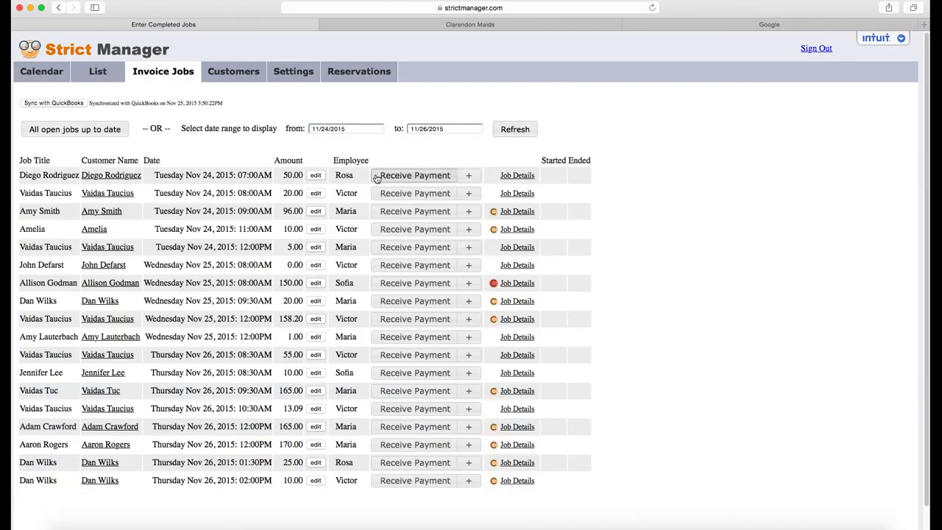
pyautogui.scroll(-2, 434, 331)
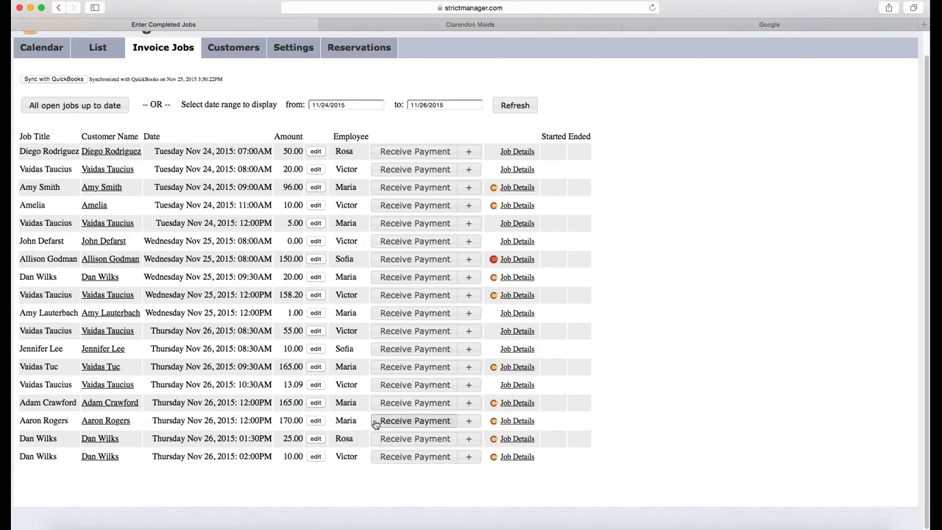
pyautogui.press('super+Tab')
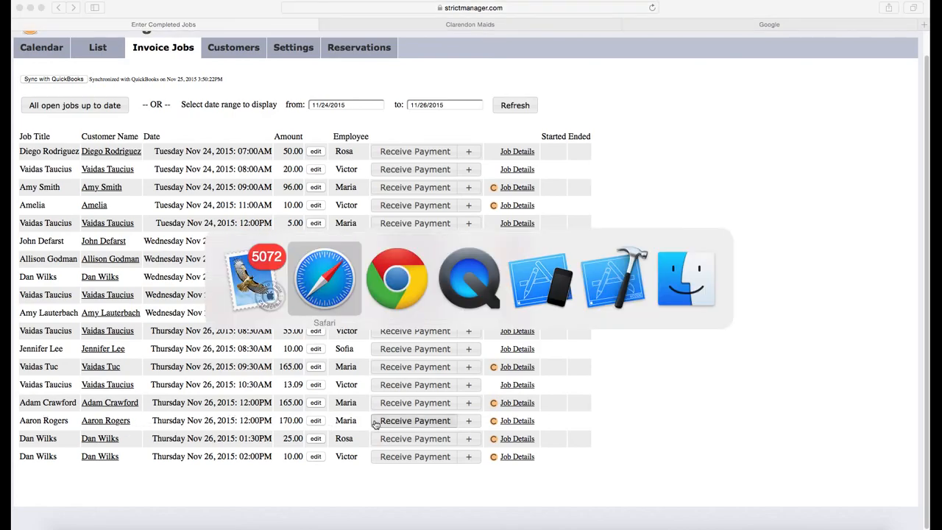
pyautogui.press('super+Tab')
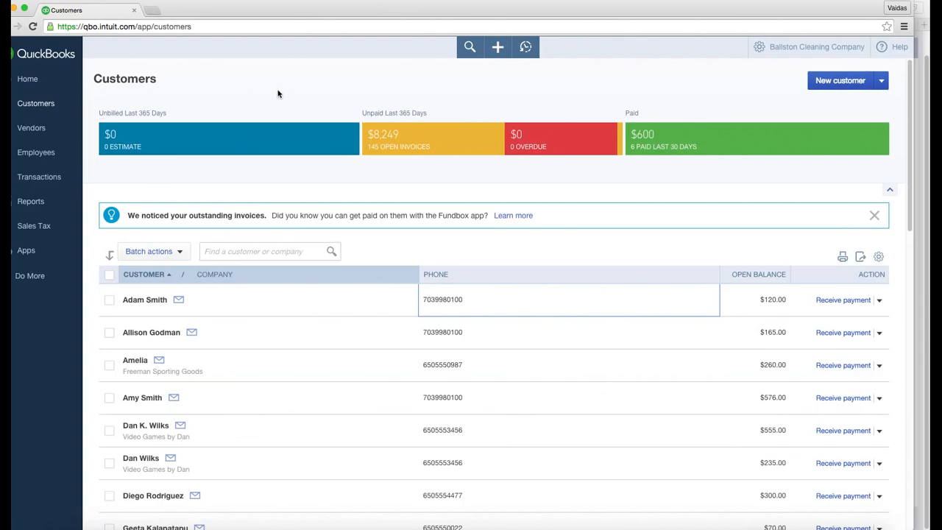
pyautogui.press('super+Tab')
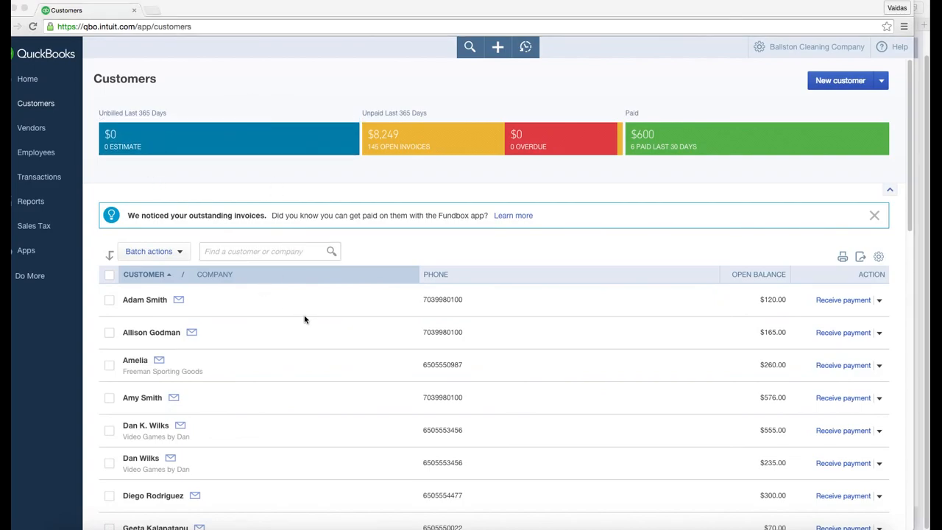
pyautogui.press('super+Tab')
pyautogui.press('super+Tab')
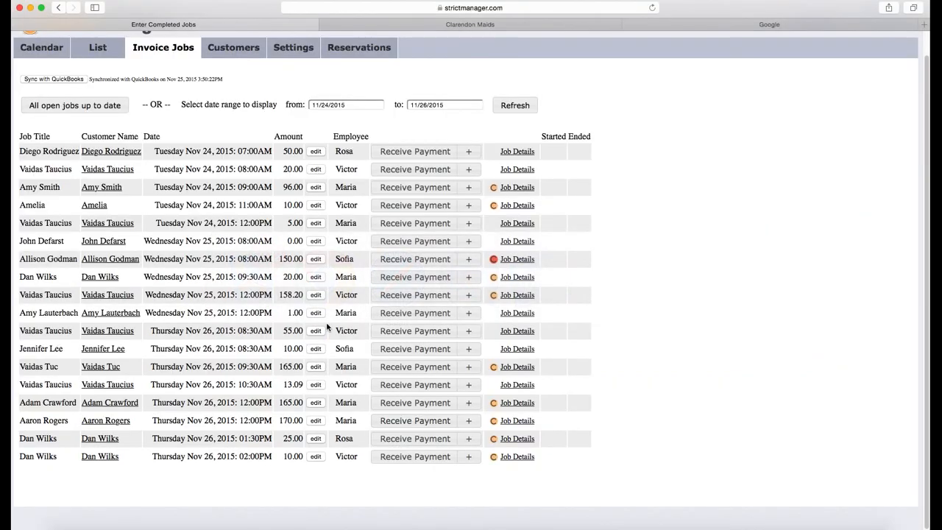
# Step: Create a QuickBooks invoice for the 170.00 Nov 26 job
pyautogui.click(467, 420)
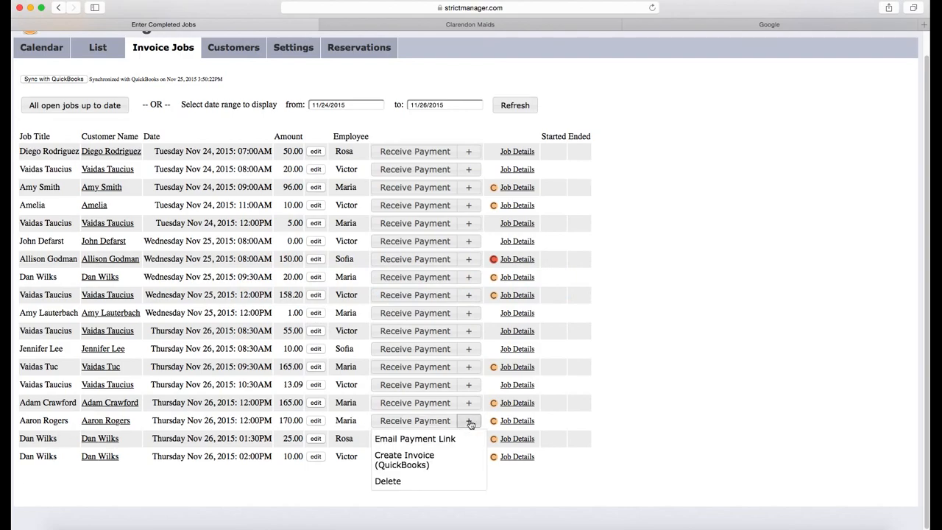
pyautogui.click(427, 461)
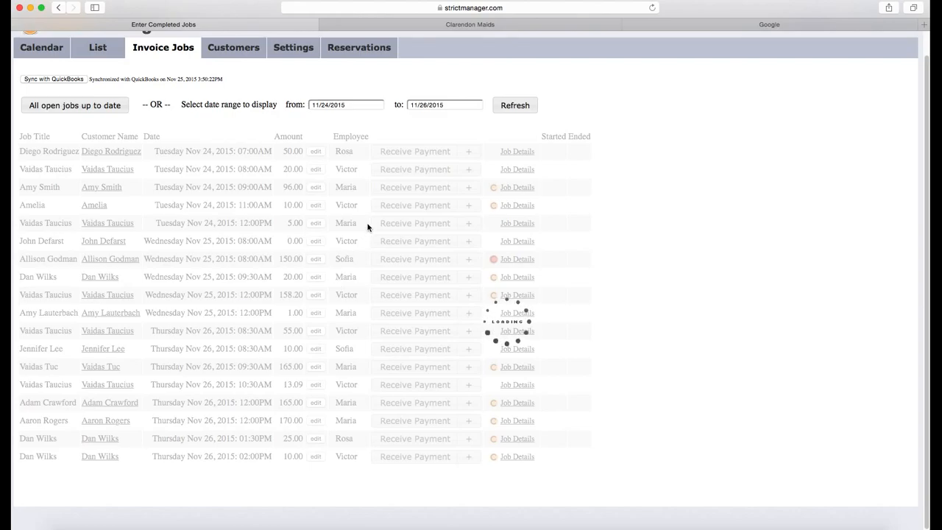
pyautogui.press('super+Tab')
pyautogui.press('super+Tab')
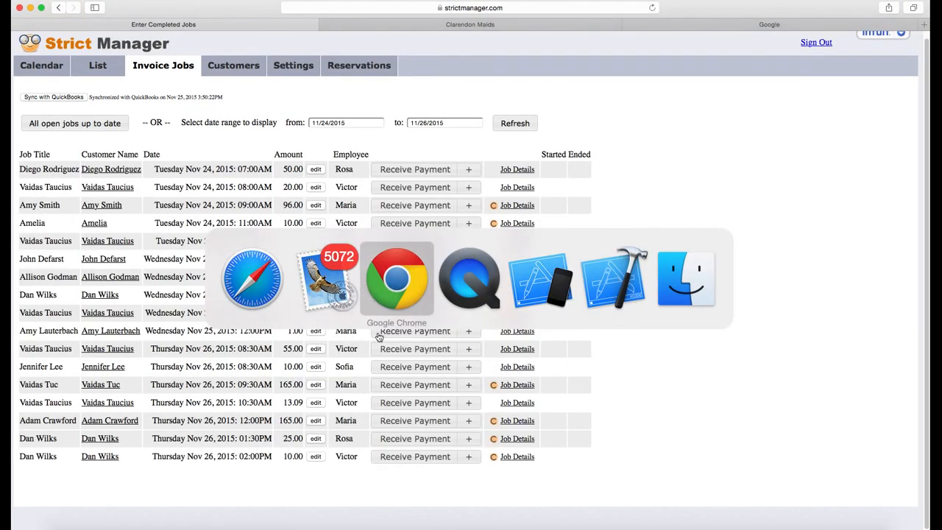
# Step: Reload QuickBooks Customers to confirm the new $170.00 open balance, then return to Strict Manager
pyautogui.click(407, 288)
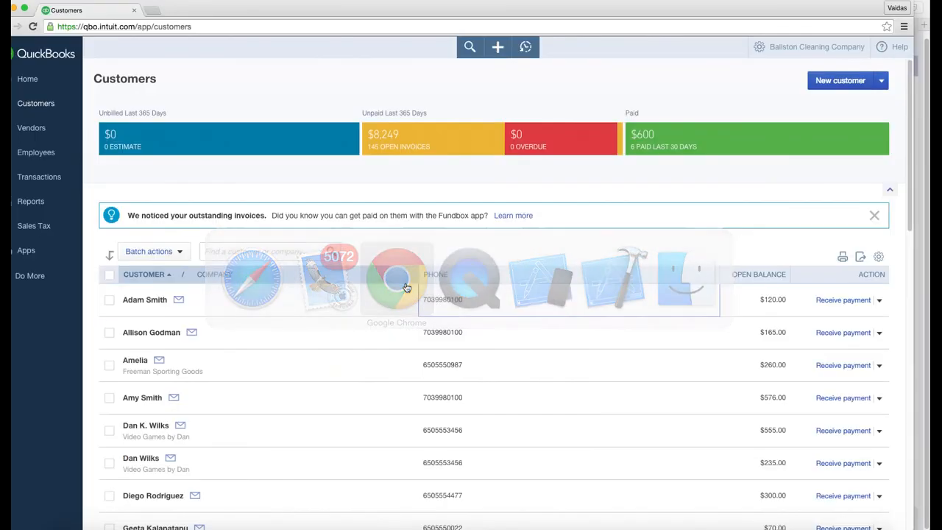
pyautogui.click(262, 27)
pyautogui.press('Return')
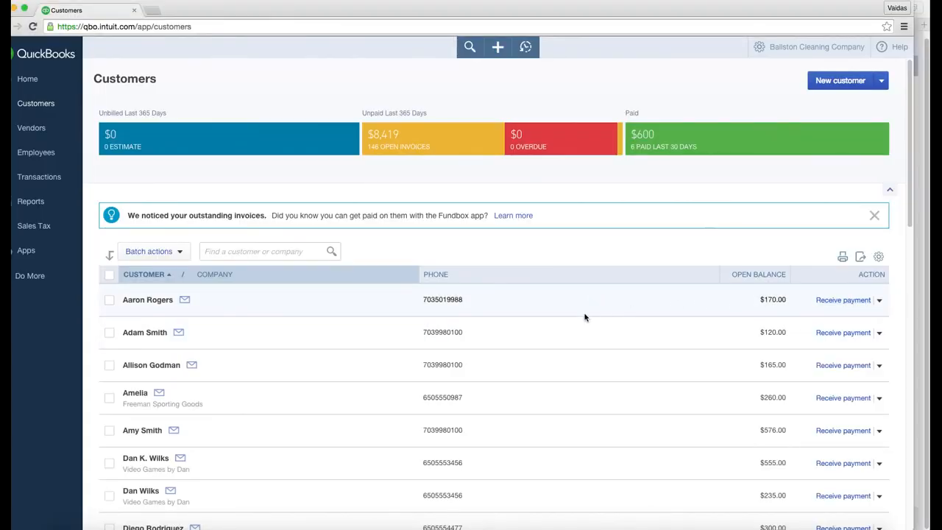
pyautogui.press('super+Tab')
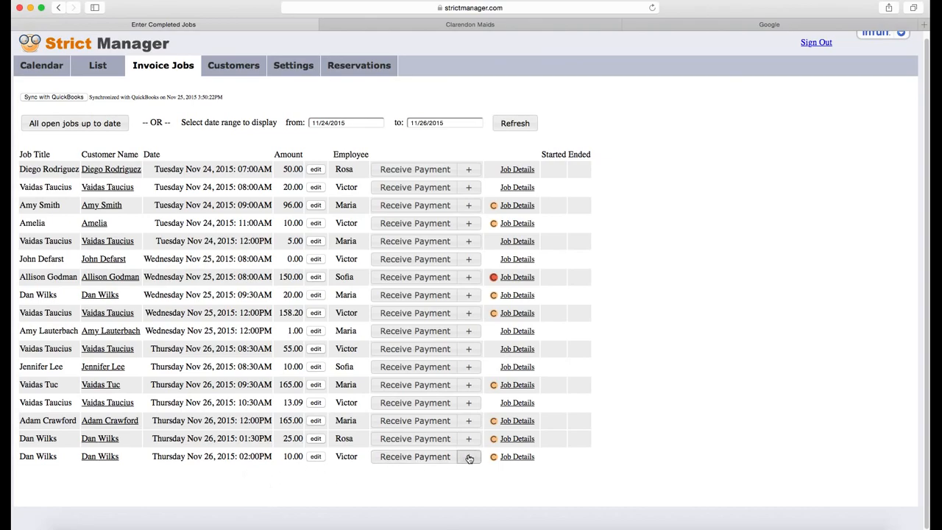
# Step: Cancel the unsaved Receive Payment with payment method Other, then open the last job row's extra options
pyautogui.click(401, 459)
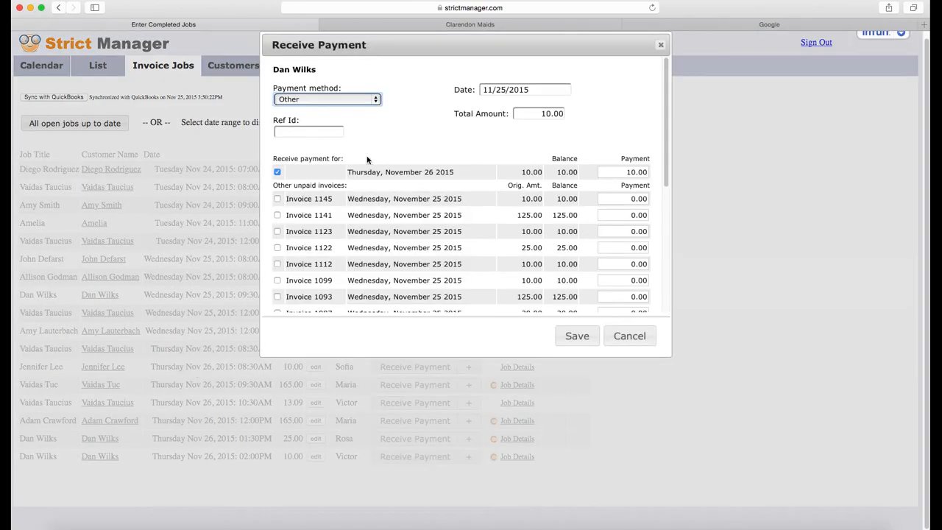
pyautogui.click(359, 101)
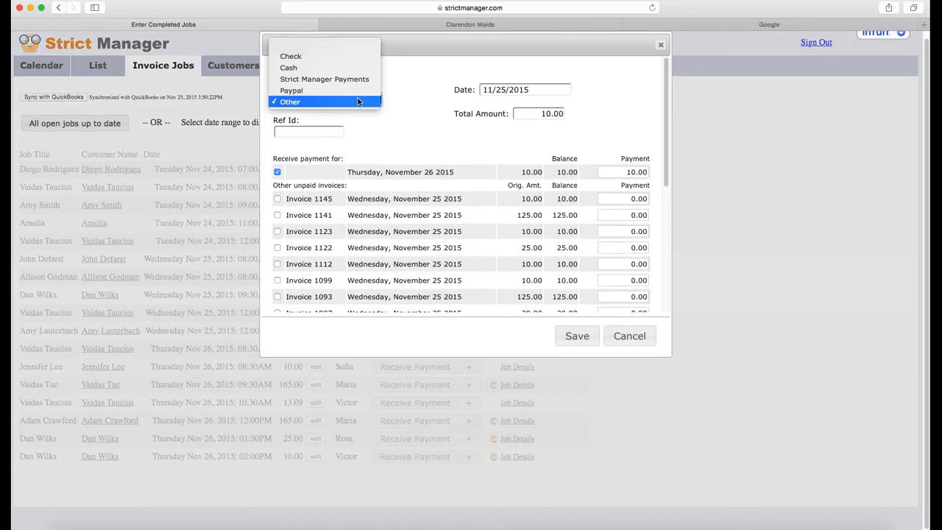
pyautogui.click(423, 132)
pyautogui.click(629, 336)
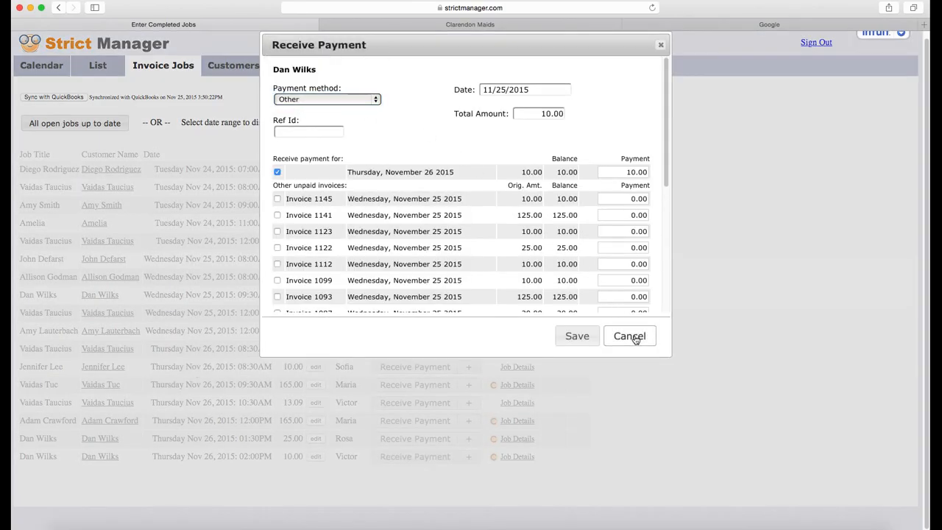
pyautogui.click(471, 457)
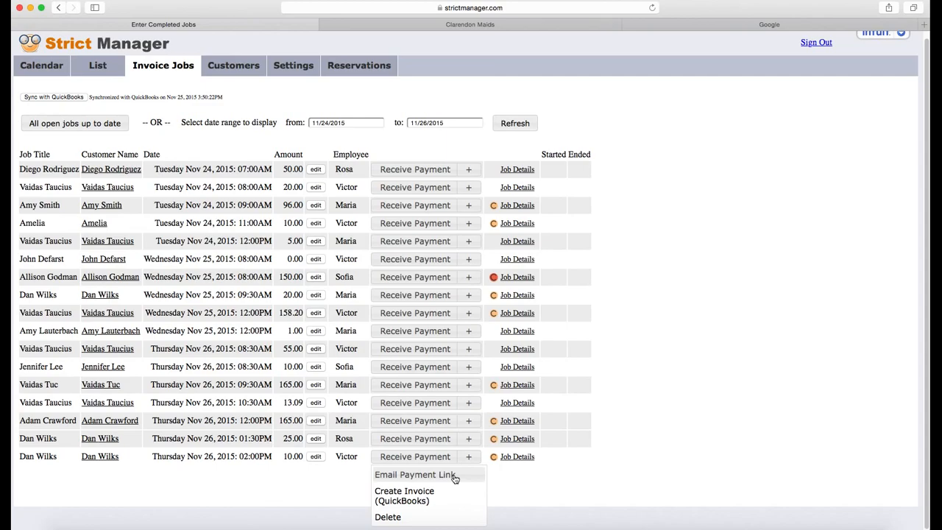
# Step: Open a Clarendon Maids Payment Link email to the customer and select the payment URL in it
pyautogui.click(414, 474)
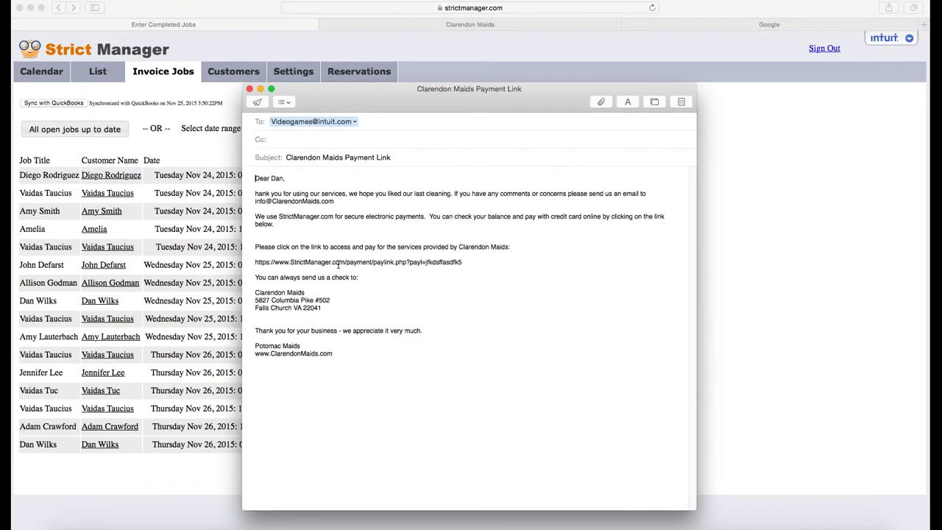
pyautogui.moveTo(465, 262); pyautogui.dragTo(263, 263)
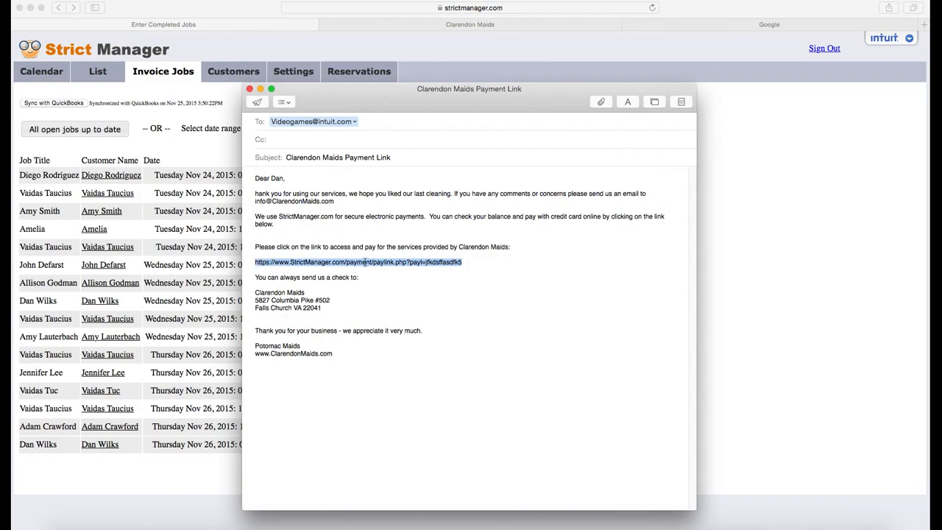
# Step: Load the copied payment link in a browser tab and start a payment of the $565.00 total
pyautogui.click(699, 24)
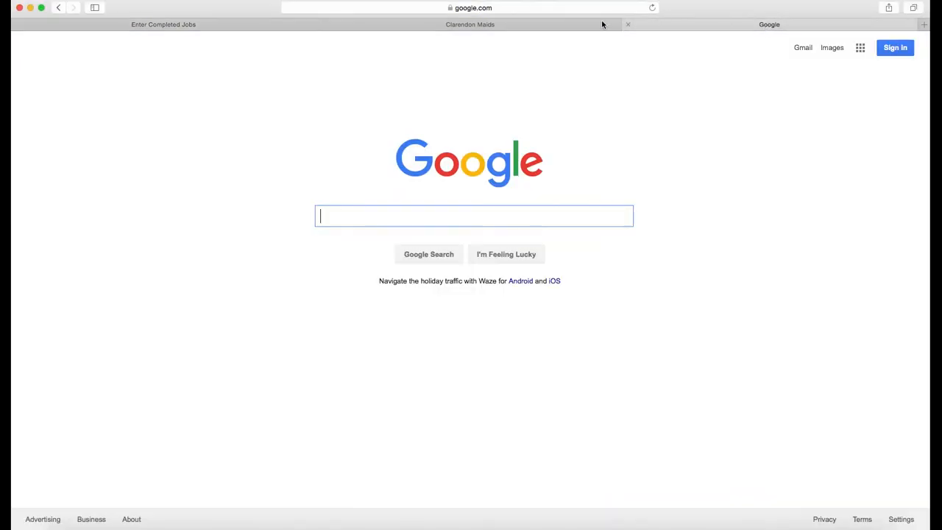
pyautogui.click(486, 11)
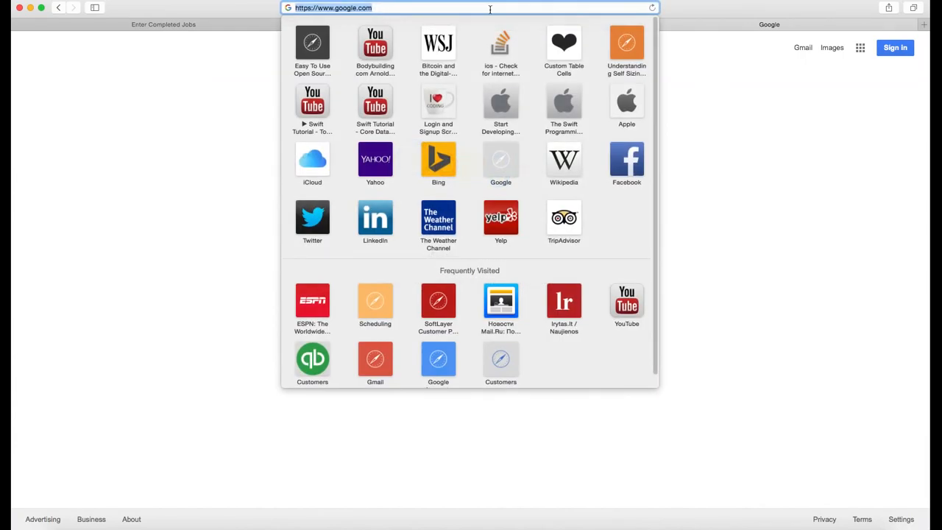
pyautogui.press('super+v')
pyautogui.press('Return')
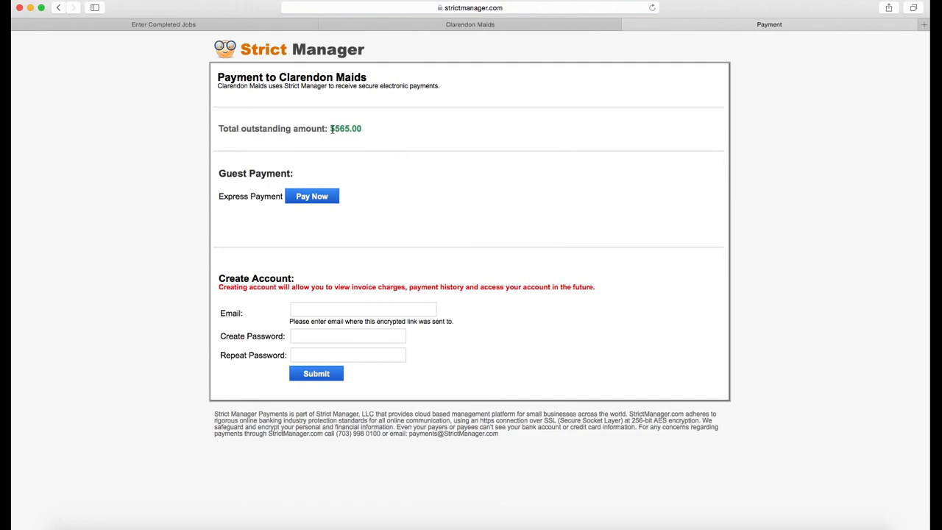
pyautogui.moveTo(338, 128); pyautogui.dragTo(364, 129)
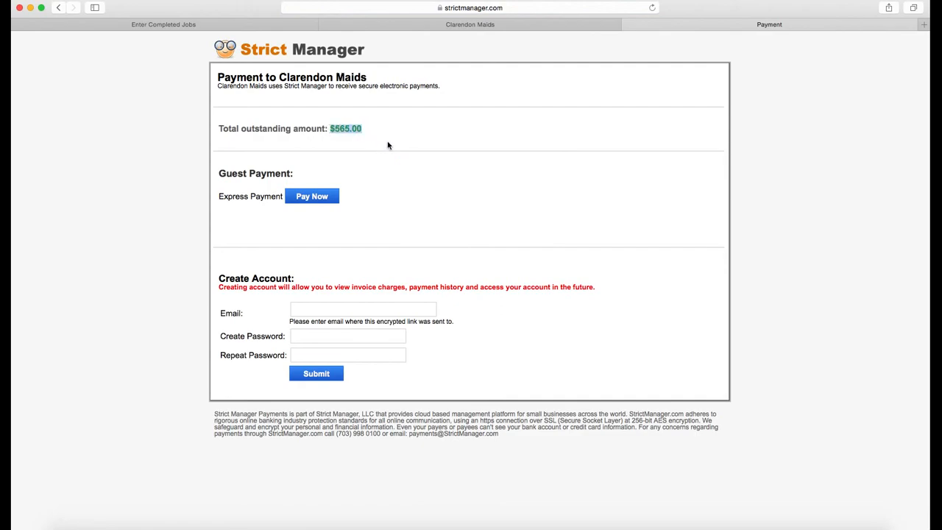
pyautogui.click(329, 197)
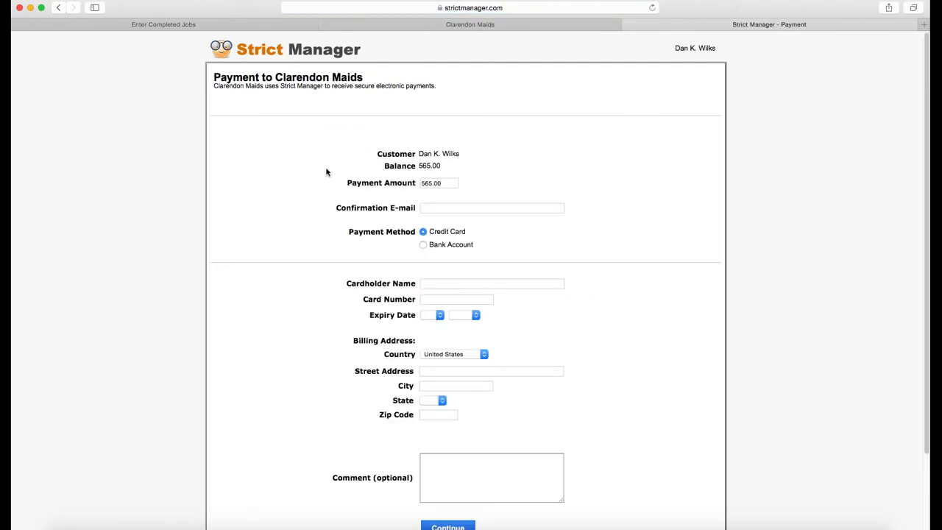
# Step: Go back to Strict Manager and show the November 2015 scheduling calendar
pyautogui.click(495, 28)
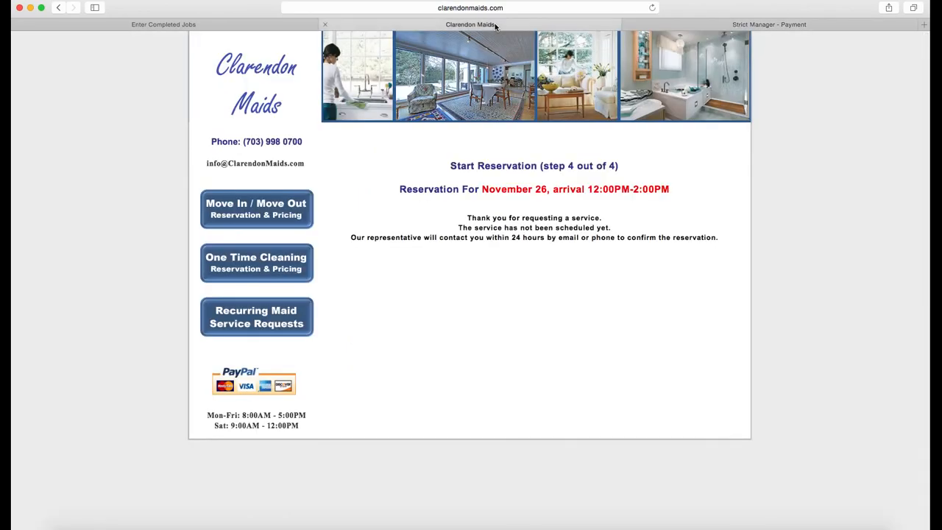
pyautogui.click(266, 24)
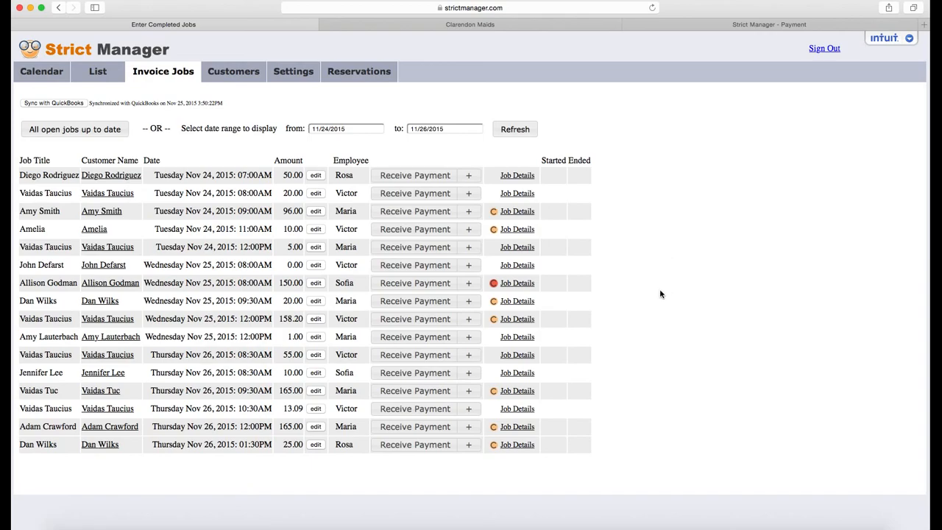
pyautogui.click(43, 77)
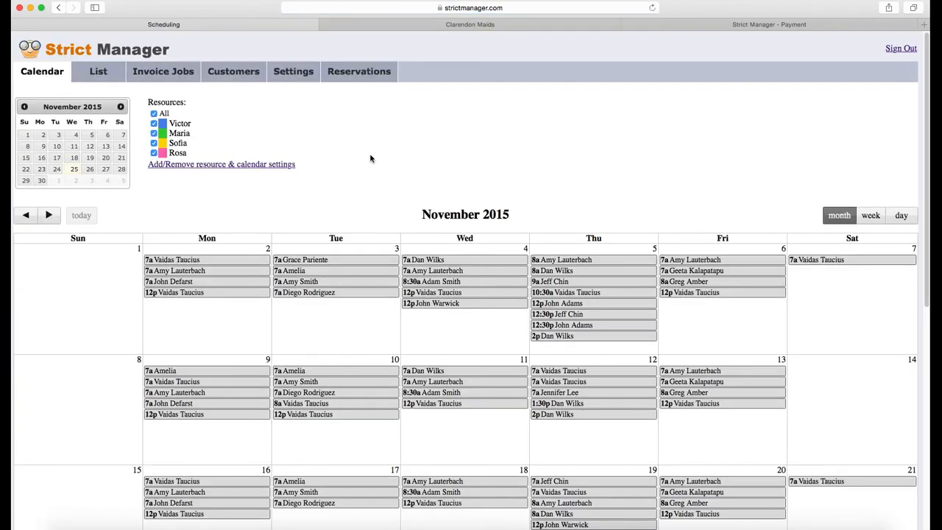
# Step: In the iOS Simulator, cycle technicians until the one with mapped Columbia Pike jobs appears
pyautogui.press('super+Tab')
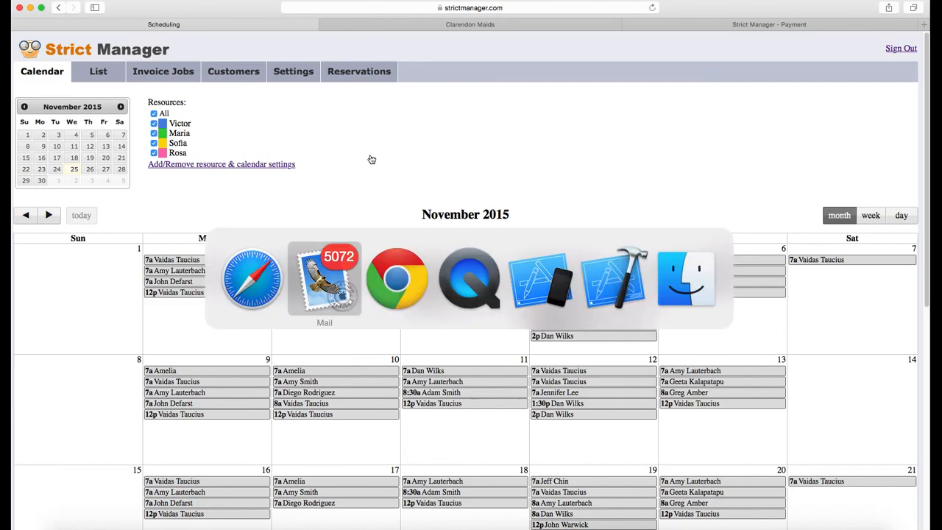
pyautogui.press('super+Tab')
pyautogui.press('super+Tab')
pyautogui.press('super+Tab')
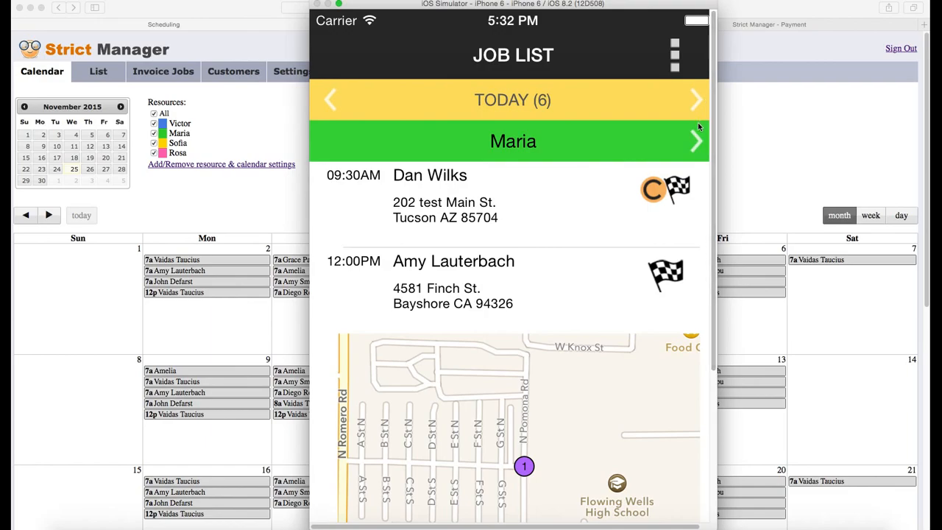
pyautogui.click(697, 141)
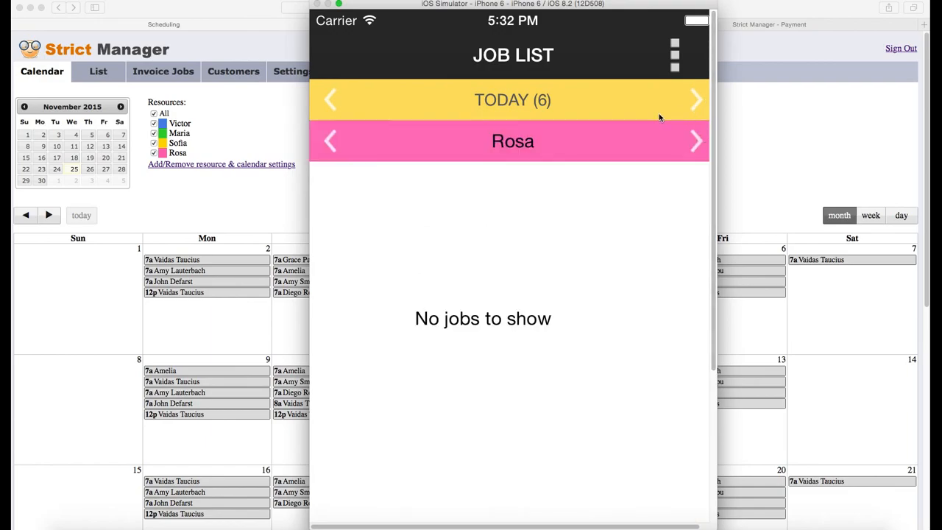
pyautogui.press('super+Tab')
pyautogui.press('super+Tab')
pyautogui.click(690, 145)
pyautogui.click(696, 143)
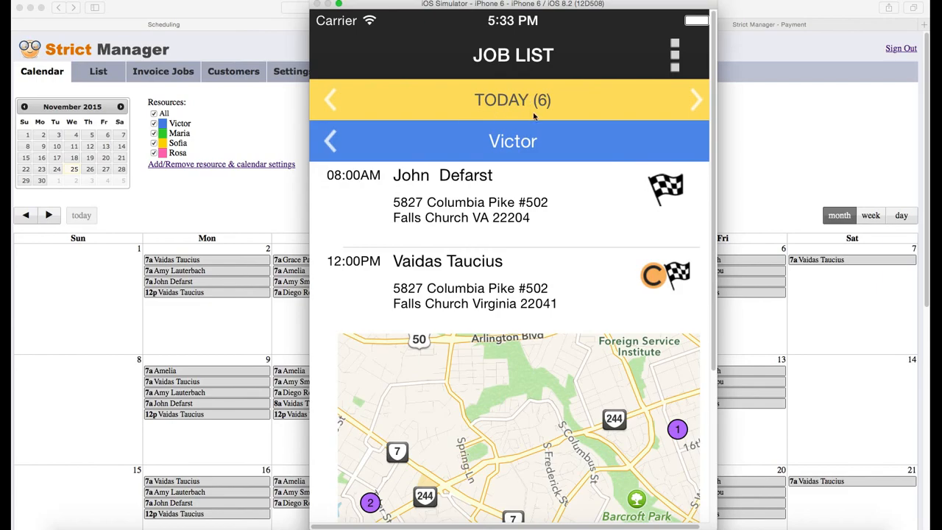
# Step: Scroll through today's six jobs and open the 08:00AM Columbia Pike job
pyautogui.scroll(-3, 556, 176)
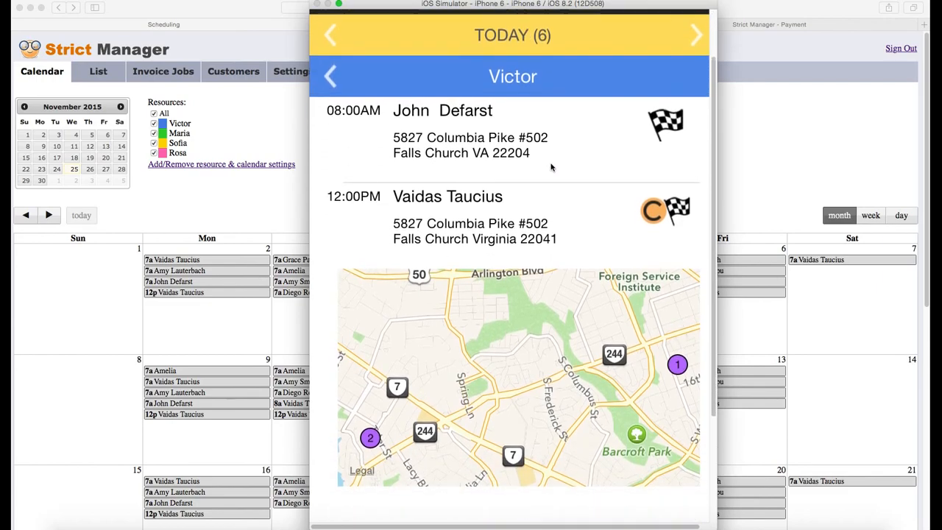
pyautogui.scroll(3, 552, 168)
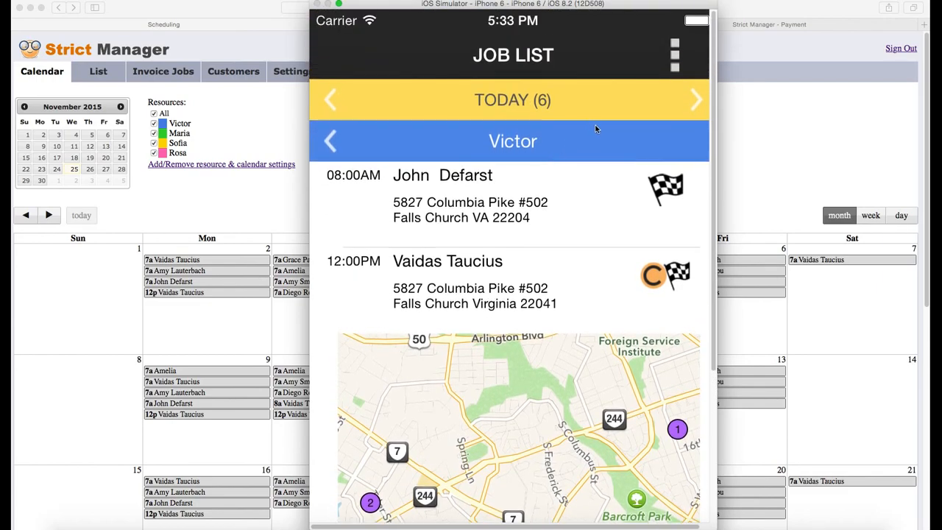
pyautogui.scroll(-2, 564, 225)
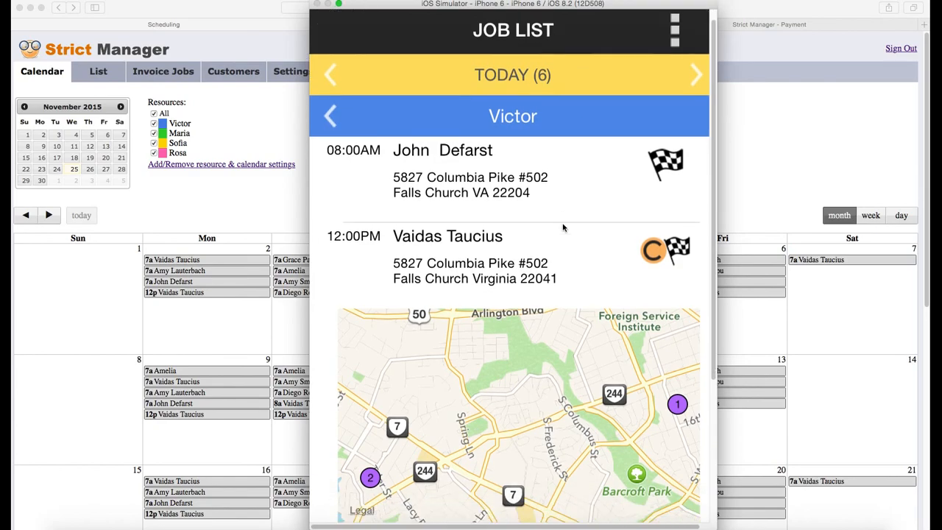
pyautogui.scroll(-2, 559, 215)
pyautogui.scroll(3, 557, 209)
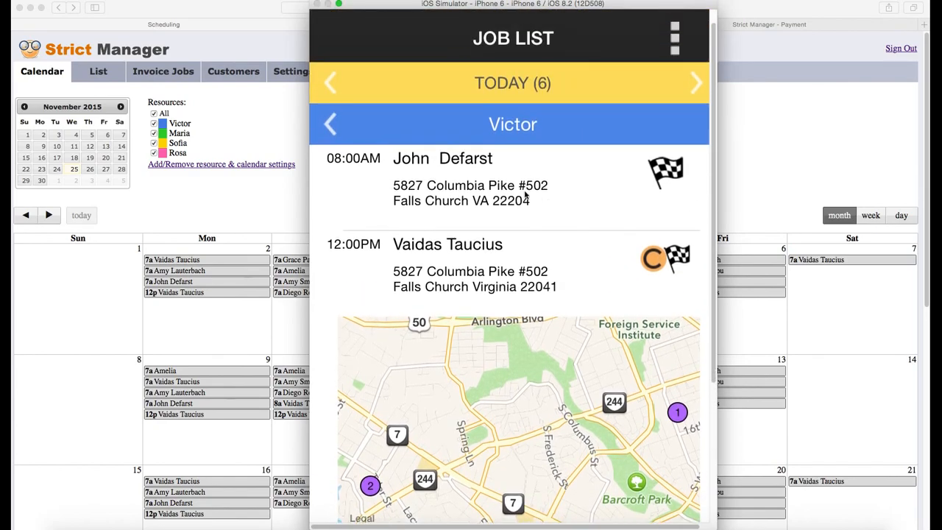
pyautogui.scroll(-2, 498, 208)
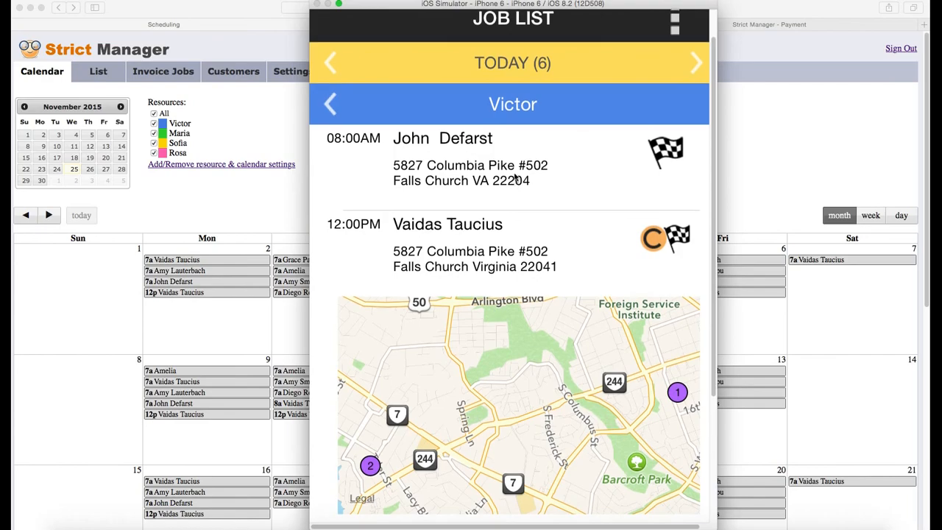
pyautogui.scroll(-3, 524, 268)
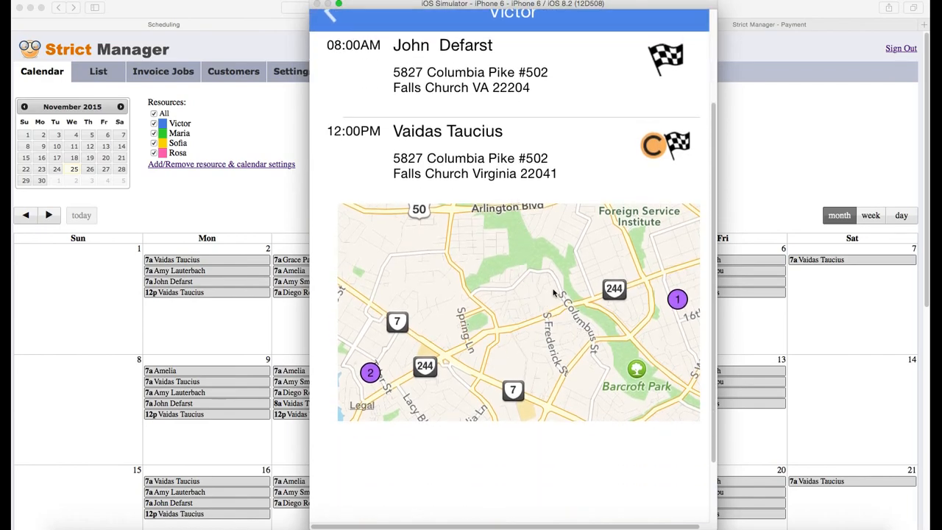
pyautogui.scroll(-1, 551, 276)
pyautogui.scroll(3, 552, 294)
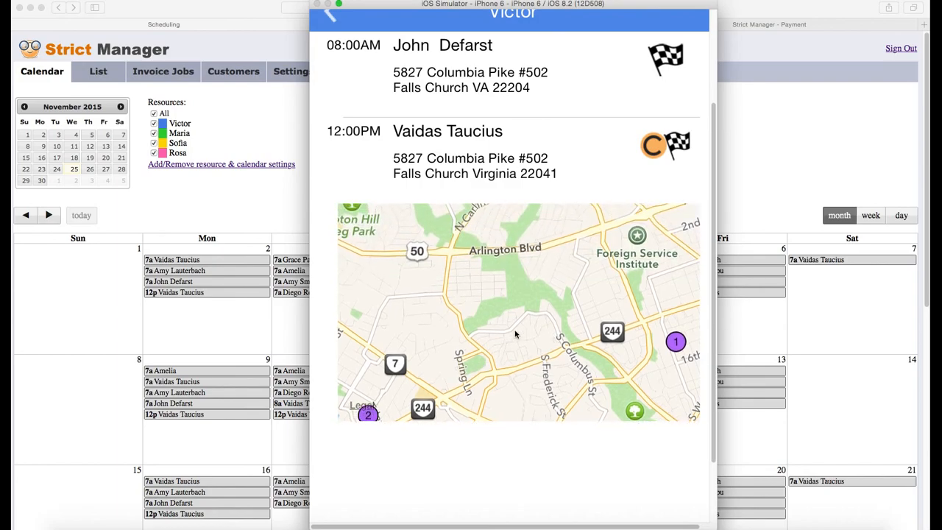
pyautogui.scroll(2, 541, 323)
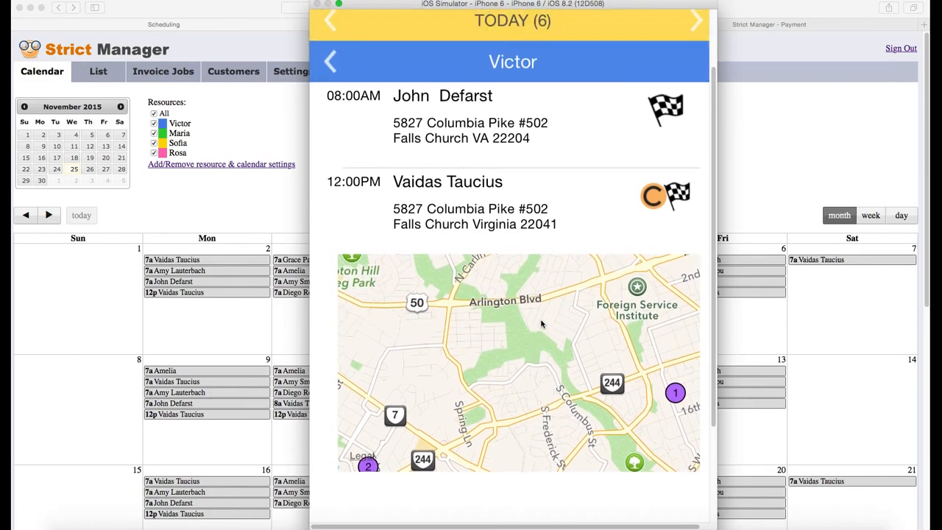
pyautogui.scroll(2, 540, 324)
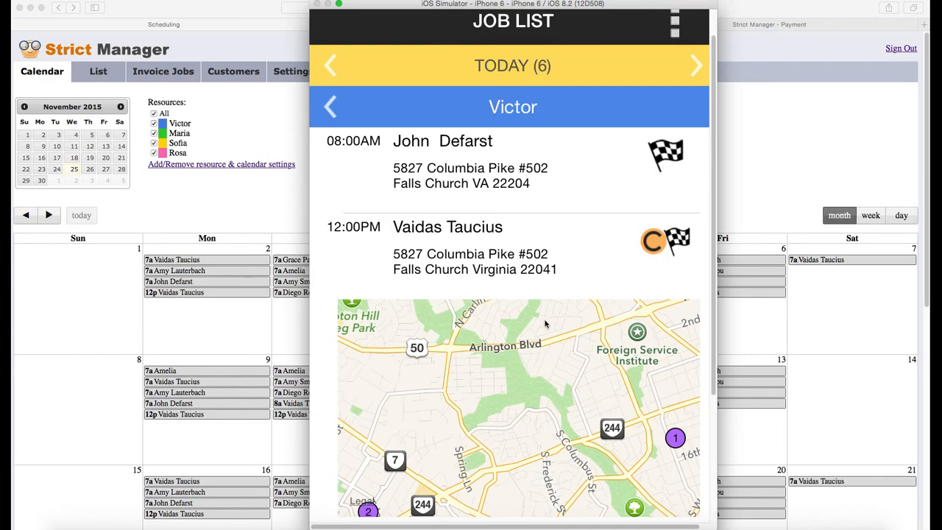
pyautogui.scroll(1, 554, 314)
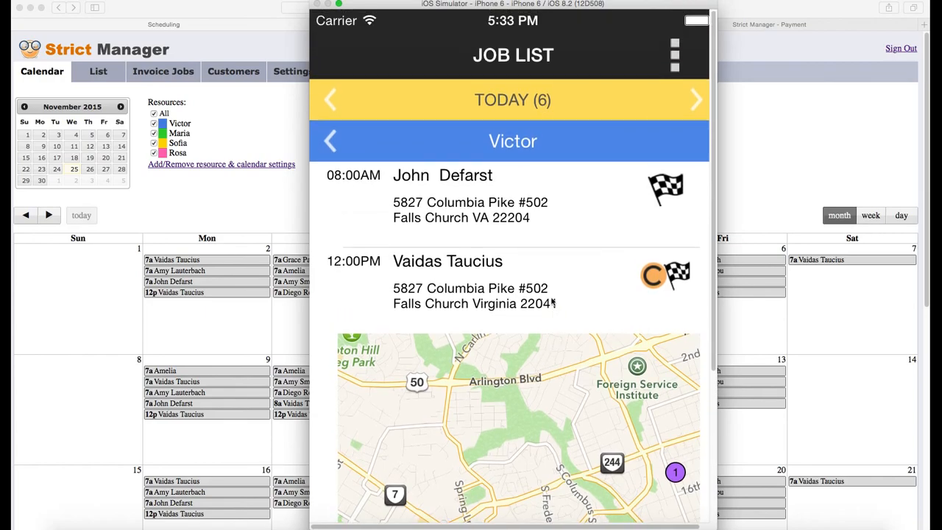
pyautogui.click(528, 213)
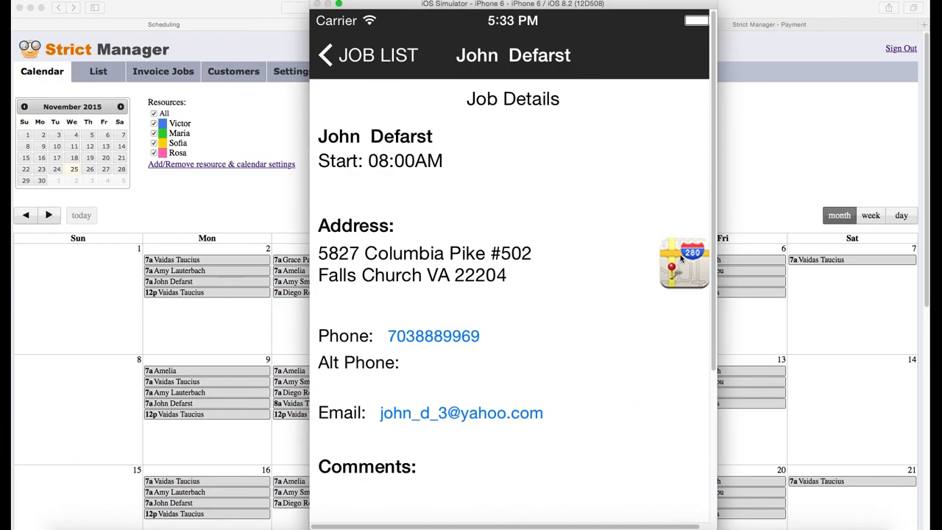
# Step: Mark the 8:00 AM job as started and then ended
pyautogui.scroll(-3, 584, 296)
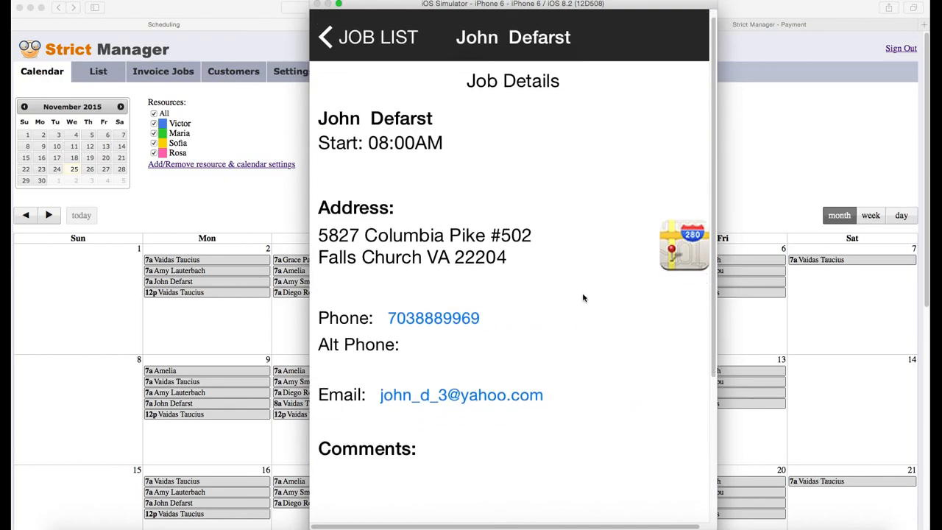
pyautogui.scroll(-4, 578, 279)
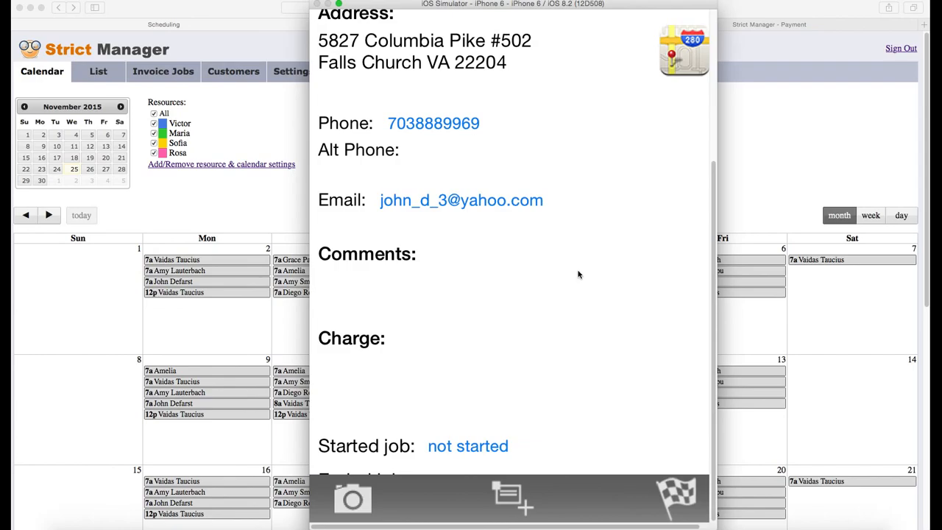
pyautogui.moveTo(567, 311); pyautogui.dragTo(584, 252)
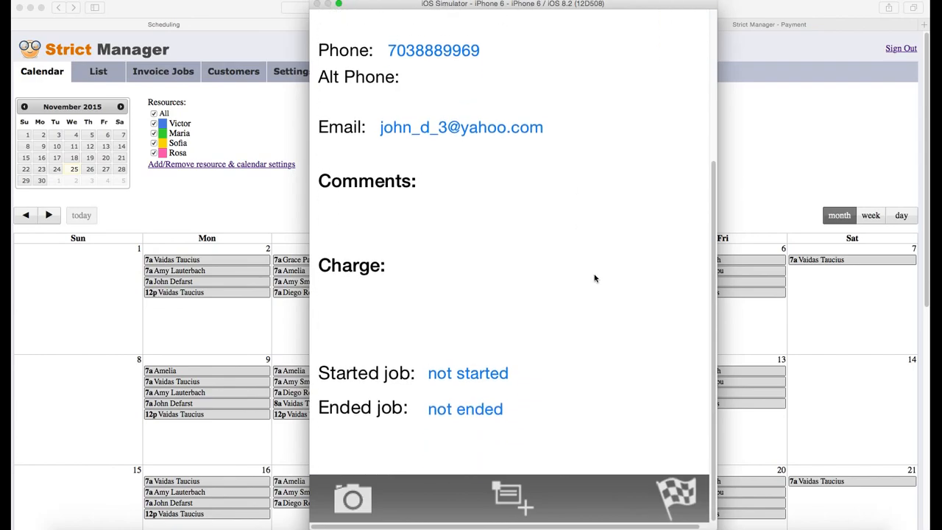
pyautogui.click(669, 493)
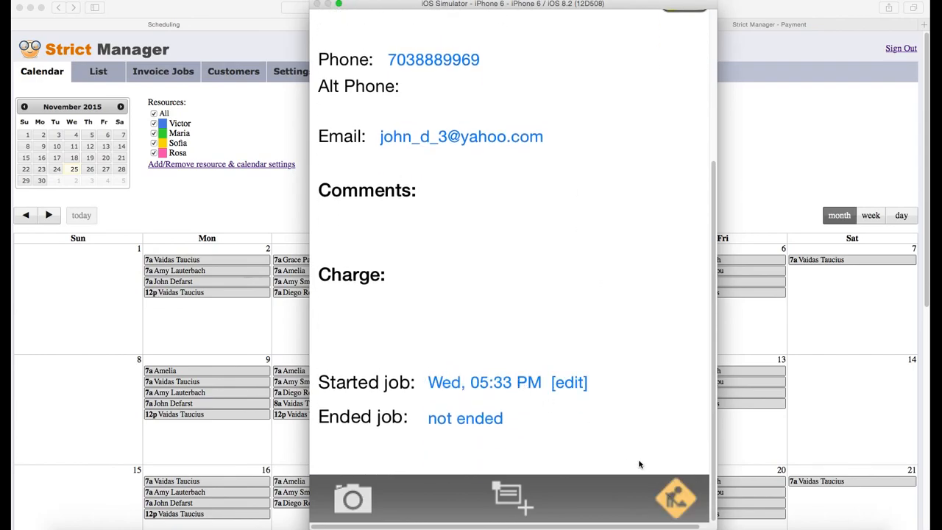
pyautogui.click(673, 500)
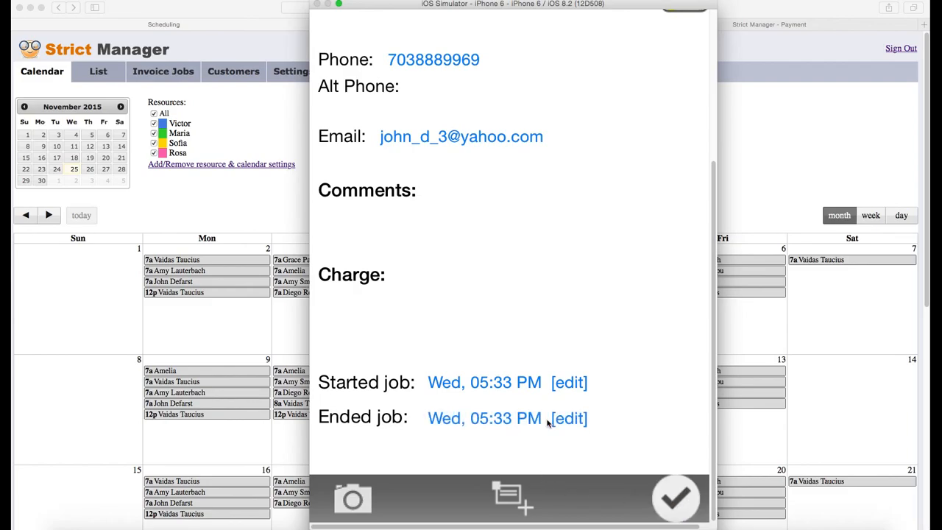
# Step: Correct the job's end time to 5:47 PM without adding a photo, then return to the job list
pyautogui.click(550, 419)
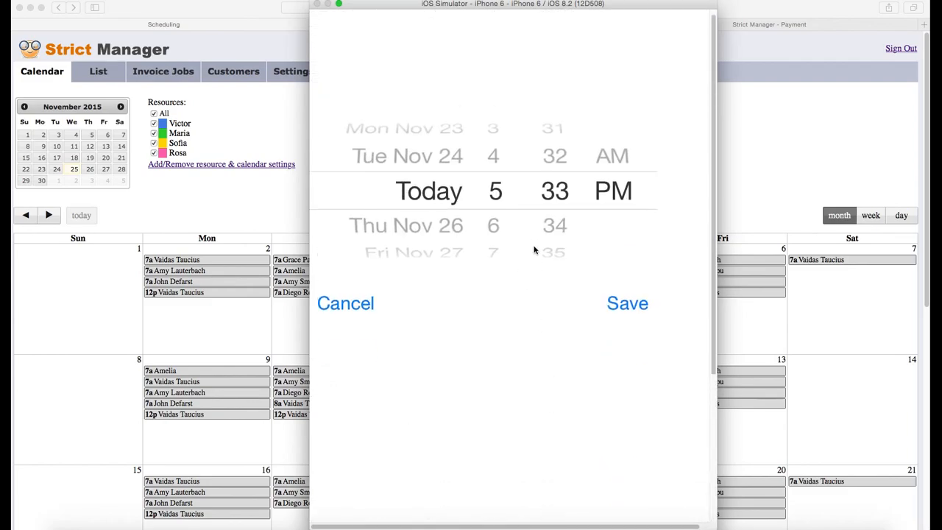
pyautogui.moveTo(551, 185); pyautogui.dragTo(552, 126)
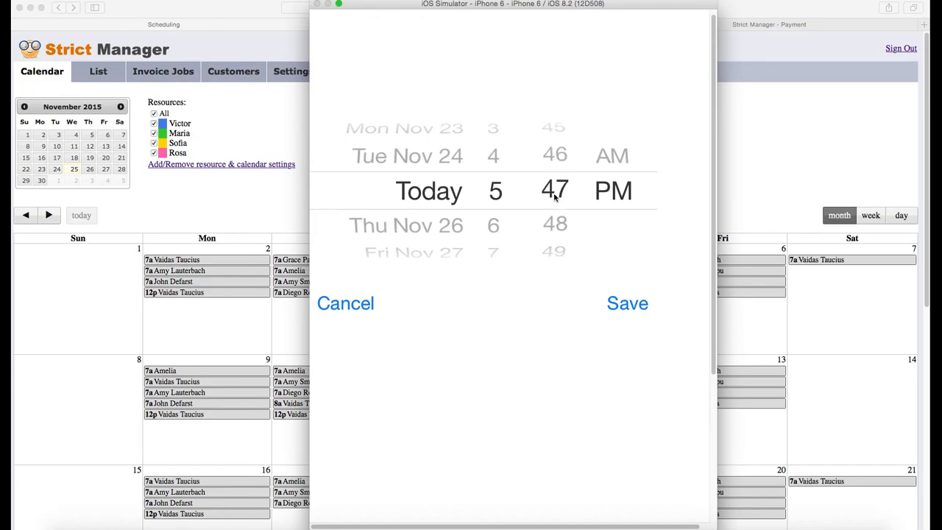
pyautogui.click(622, 302)
pyautogui.scroll(-5, 588, 376)
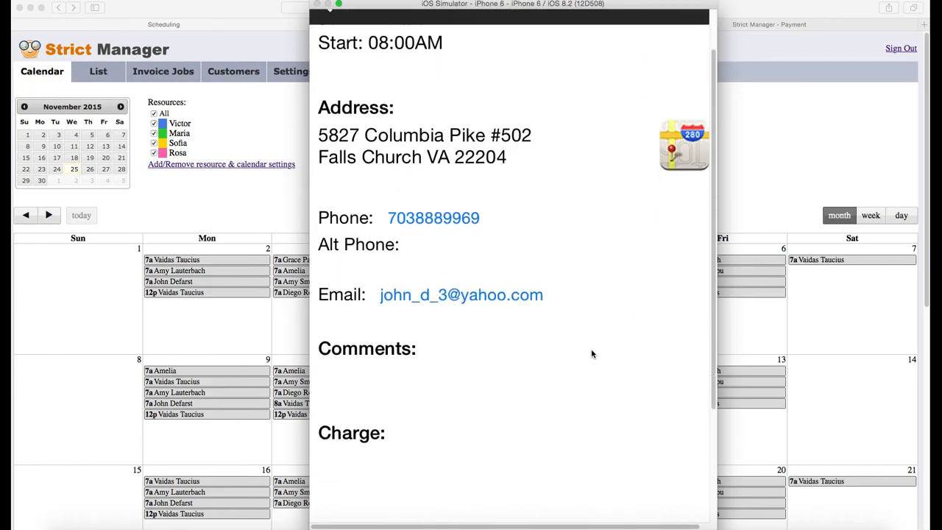
pyautogui.click(359, 498)
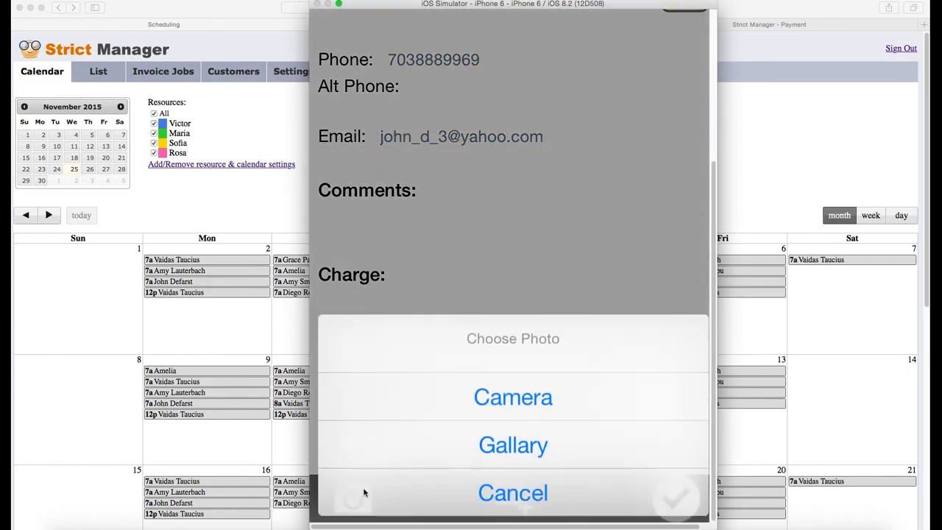
pyautogui.click(519, 497)
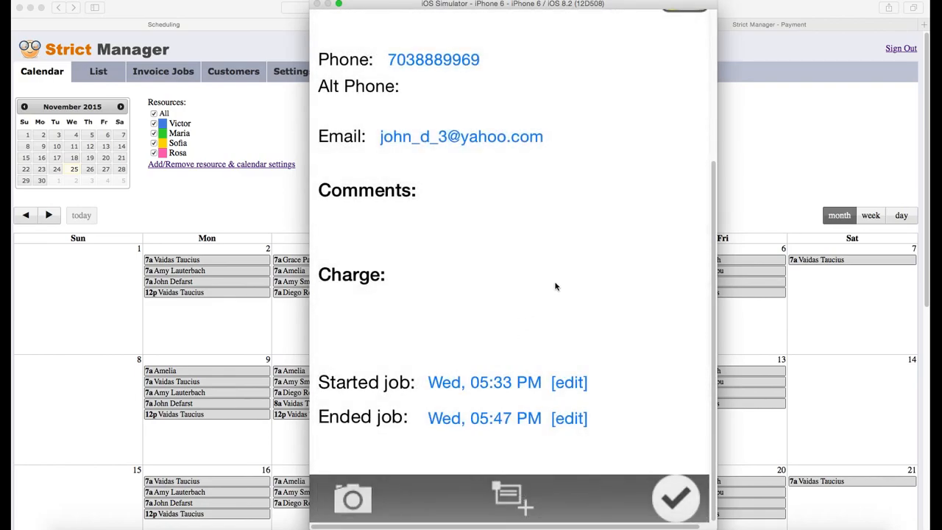
pyautogui.scroll(5, 566, 229)
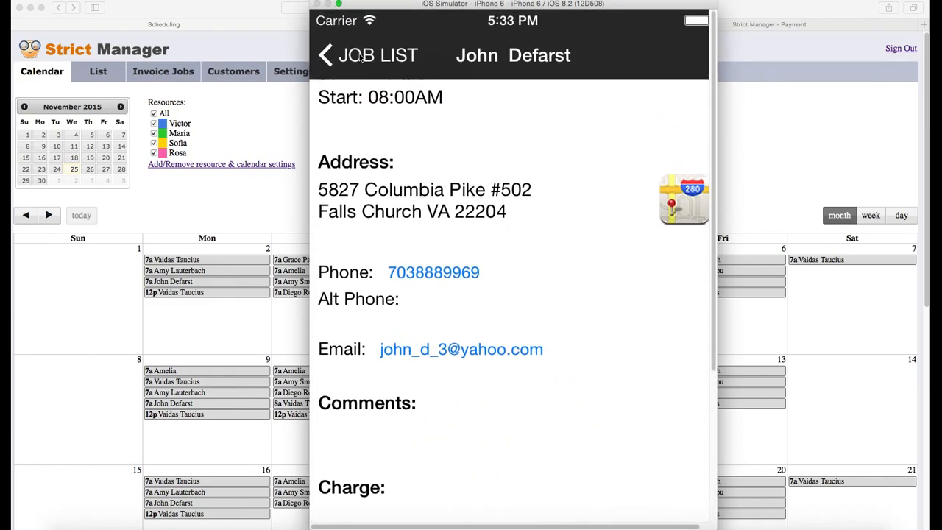
pyautogui.click(361, 57)
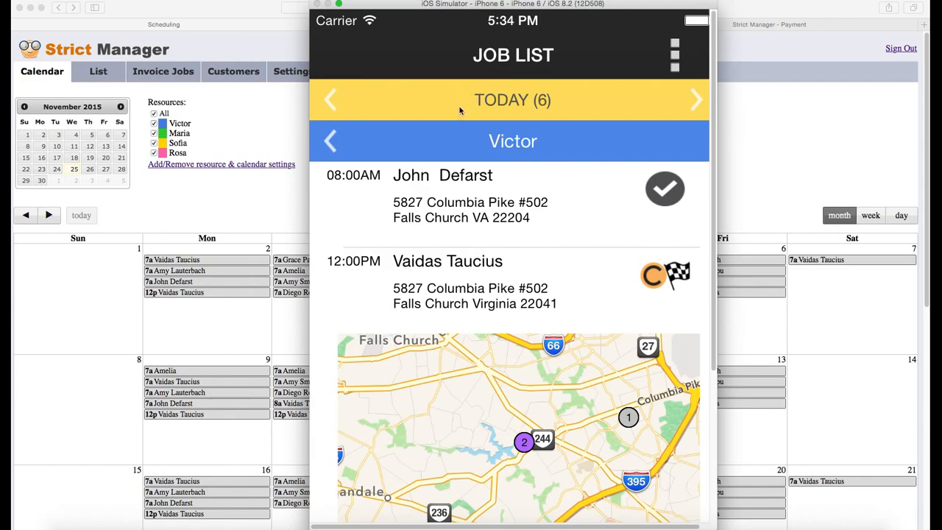
# Step: Open the options menu from the top-right icon on today's job list
pyautogui.click(675, 57)
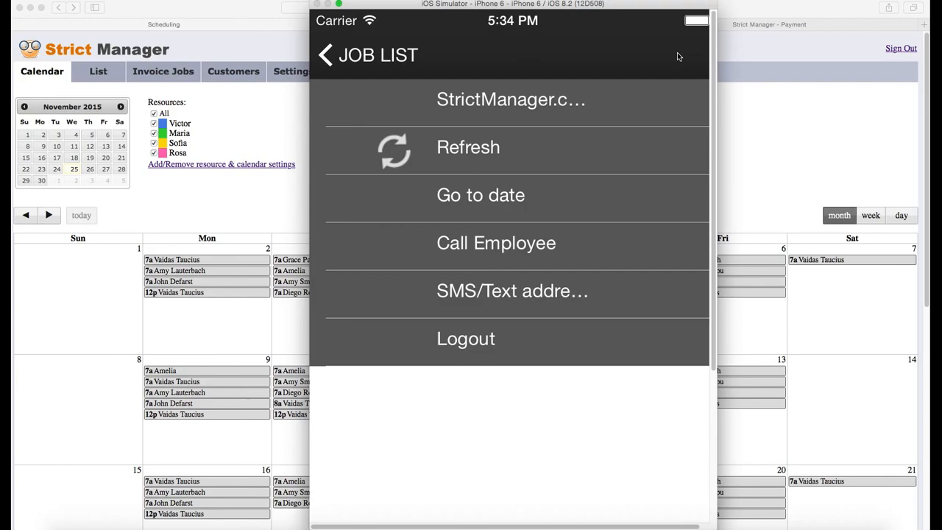
# Step: Log in to the StrictManager.com web account with the account password
pyautogui.click(520, 105)
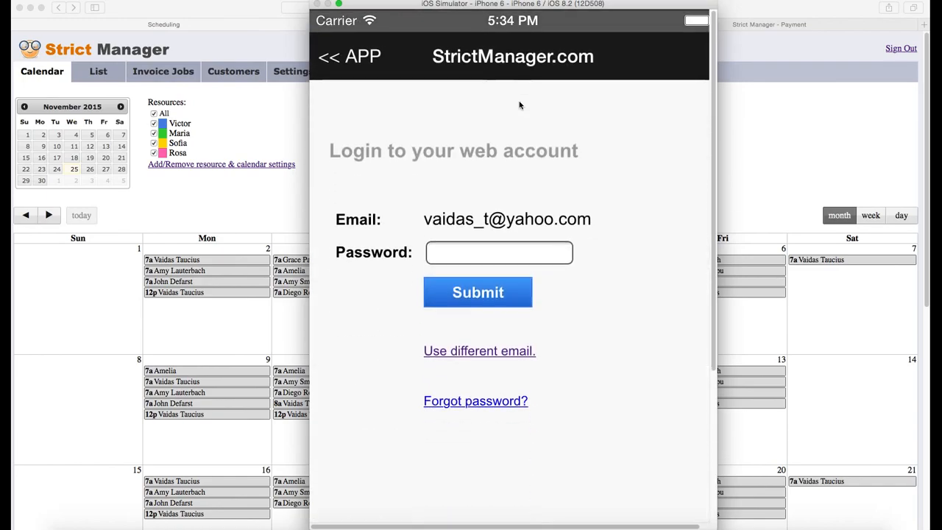
pyautogui.click(476, 250)
pyautogui.write('••••••••')
pyautogui.click(479, 288)
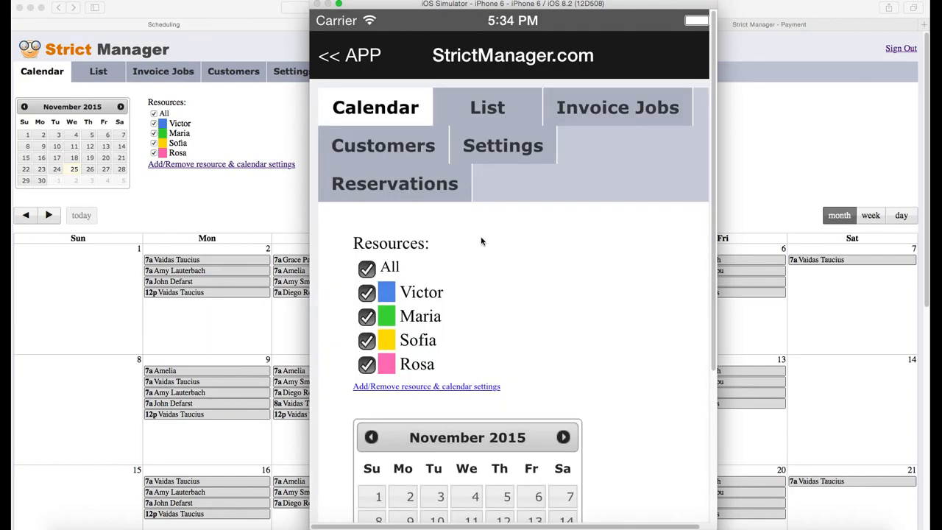
# Step: Scroll through the November 2015 calendar of colour-coded jobs
pyautogui.moveTo(603, 285); pyautogui.dragTo(623, 284)
pyautogui.moveTo(618, 323); pyautogui.dragTo(636, 125)
pyautogui.moveTo(637, 206); pyautogui.dragTo(633, 132)
pyautogui.moveTo(622, 259); pyautogui.dragTo(622, 59)
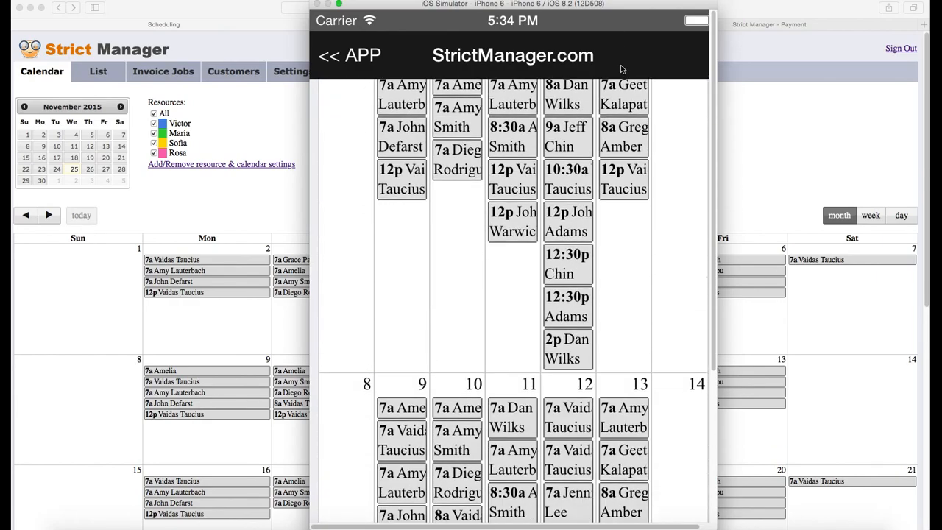
pyautogui.scroll(-5, 559, 254)
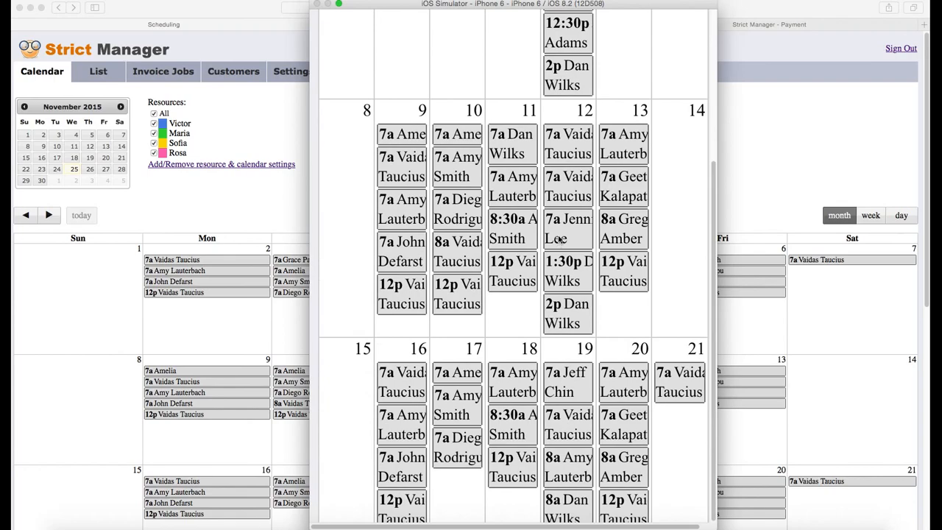
pyautogui.scroll(-10, 561, 240)
pyautogui.scroll(-8, 651, 170)
pyautogui.scroll(2, 655, 130)
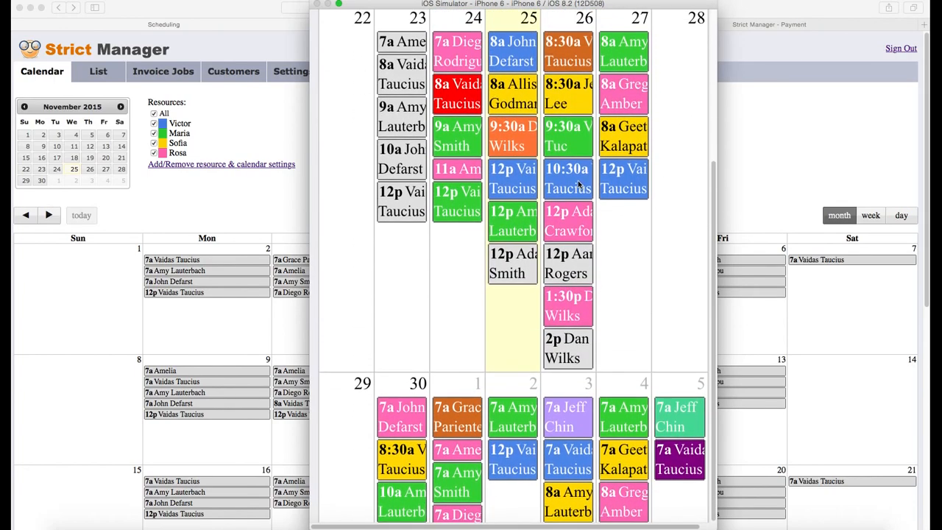
pyautogui.click(563, 176)
pyautogui.moveTo(574, 120); pyautogui.dragTo(573, 96)
pyautogui.moveTo(540, 292); pyautogui.dragTo(563, 146)
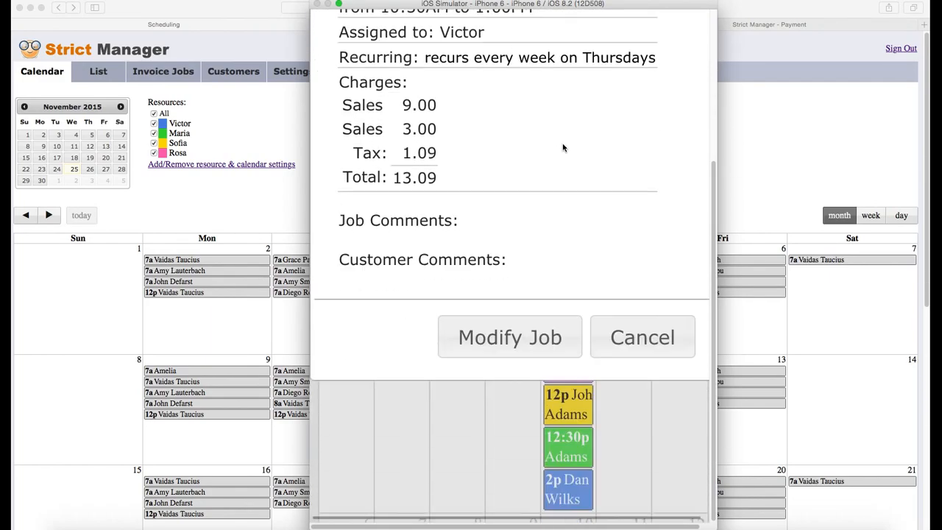
pyautogui.click(514, 296)
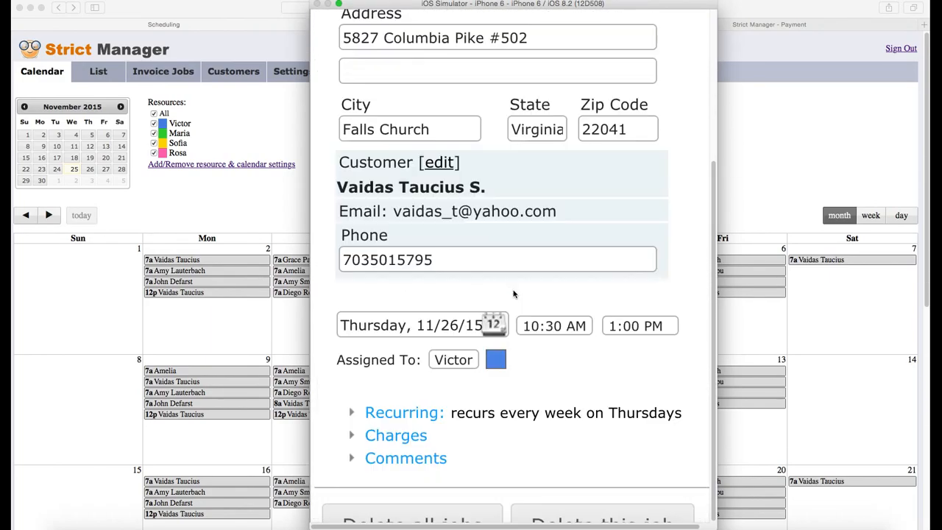
pyautogui.moveTo(565, 300); pyautogui.dragTo(566, 223)
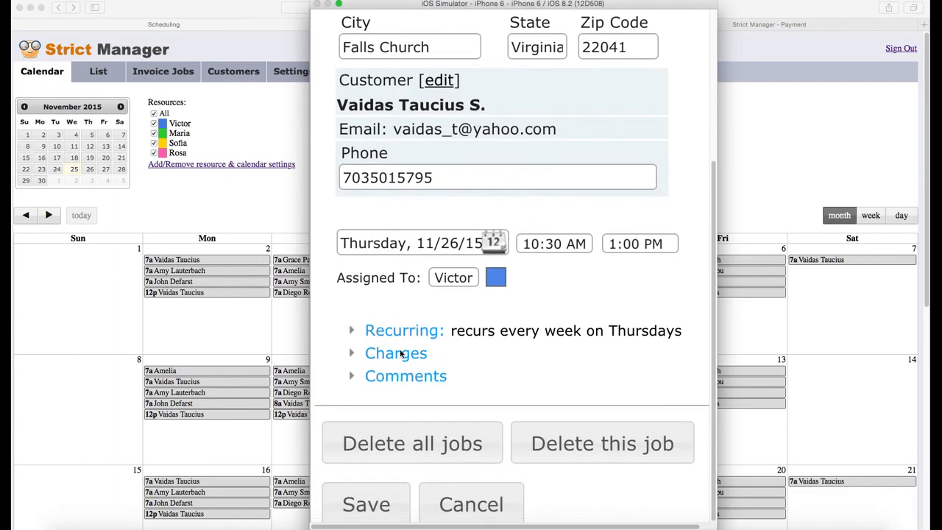
pyautogui.click(401, 354)
pyautogui.moveTo(401, 356); pyautogui.dragTo(515, 162)
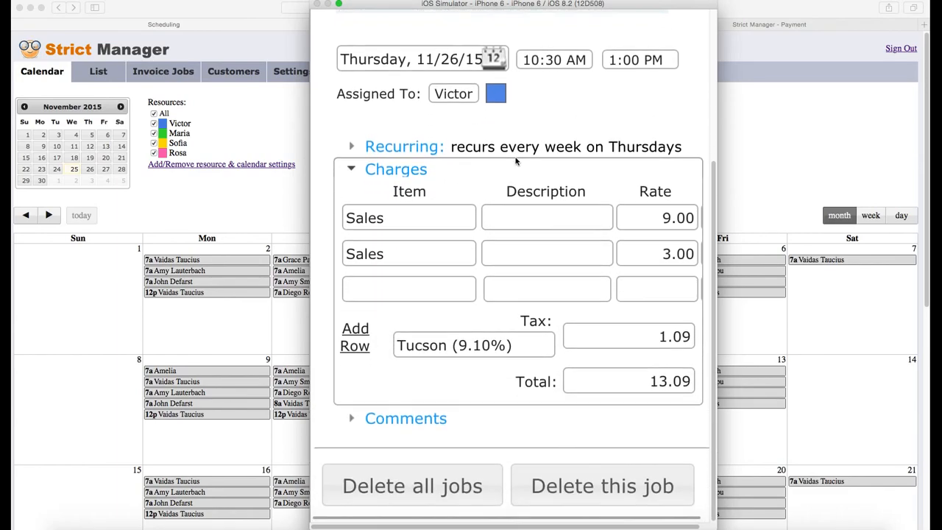
pyautogui.moveTo(514, 399); pyautogui.dragTo(511, 275)
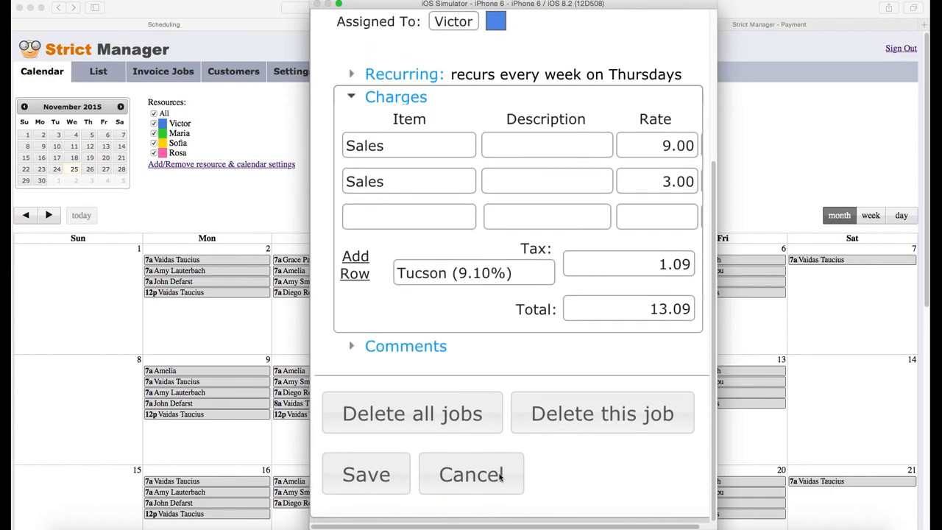
pyautogui.click(499, 475)
pyautogui.moveTo(498, 178); pyautogui.dragTo(471, 477)
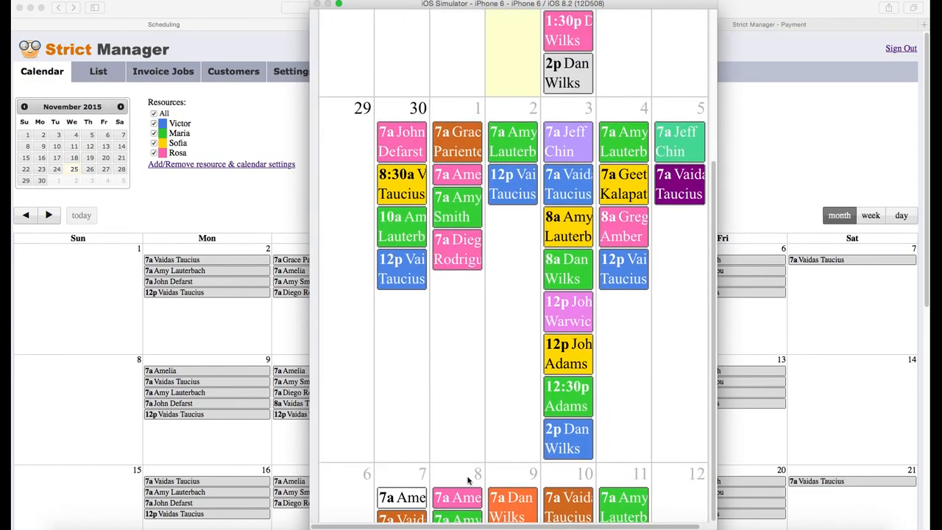
pyautogui.moveTo(517, 118); pyautogui.dragTo(445, 220)
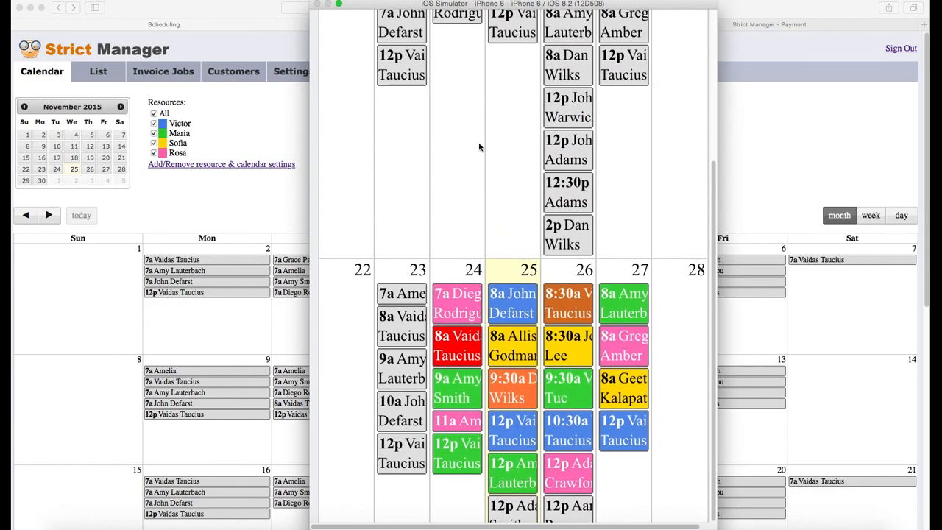
pyautogui.moveTo(477, 150); pyautogui.dragTo(471, 412)
pyautogui.moveTo(434, 272); pyautogui.dragTo(423, 439)
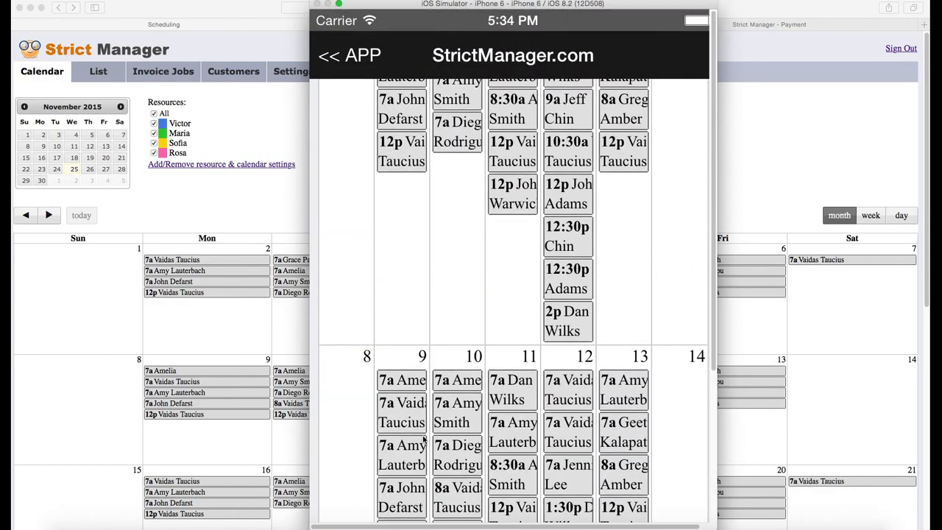
pyautogui.moveTo(448, 201); pyautogui.dragTo(430, 514)
pyautogui.moveTo(633, 124); pyautogui.dragTo(630, 294)
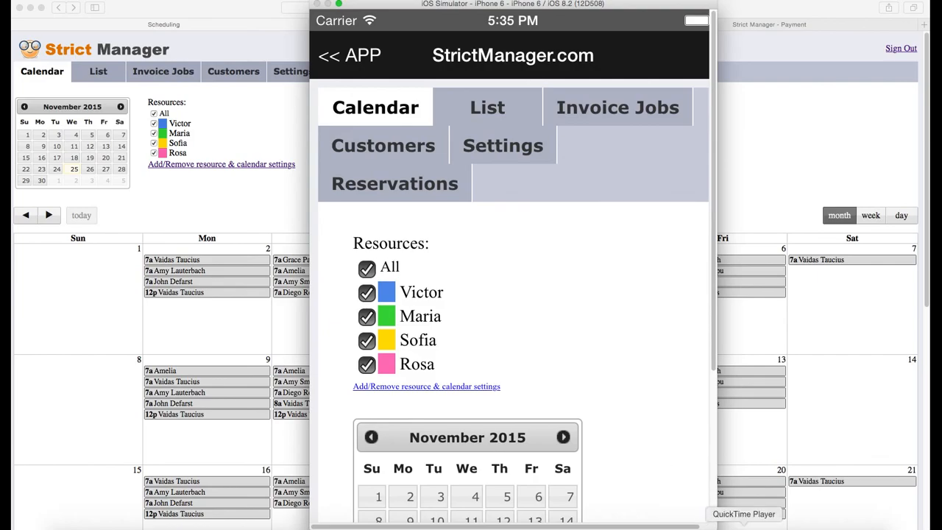
pyautogui.rightClick(744, 525)
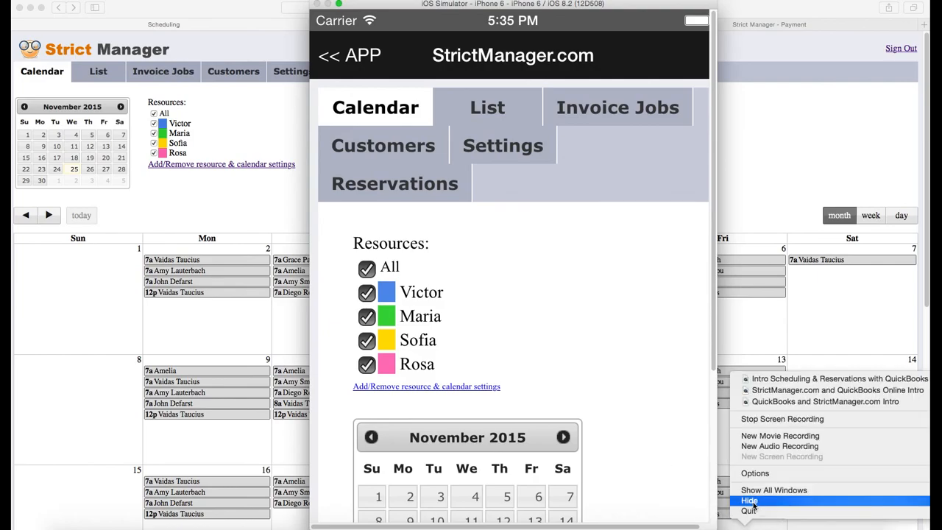